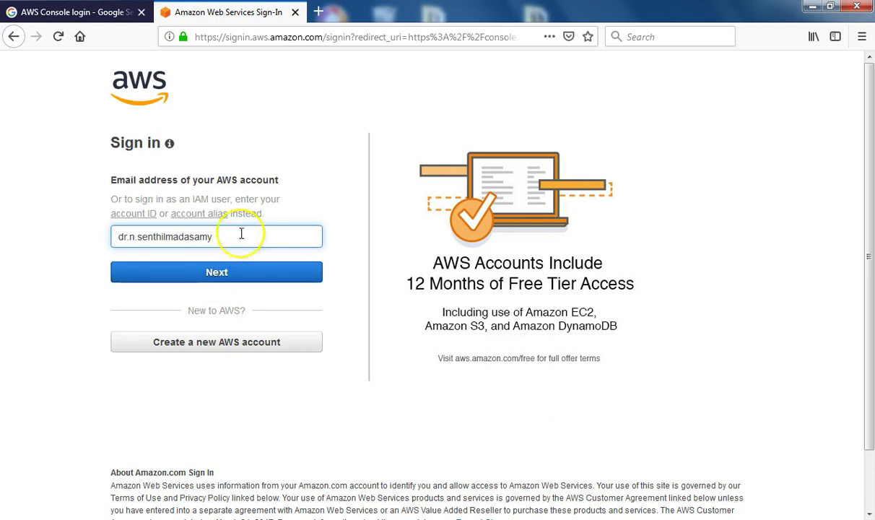
Step: Sign in to the AWS account as the root user with the account email and password
{"action": "type", "text": "@gmail.c"}
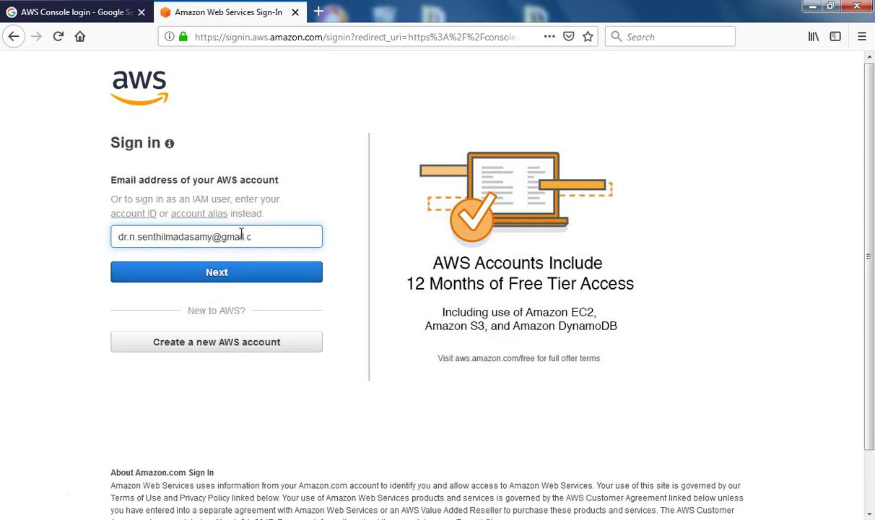
{"action": "left_click", "coordinate": [226, 276]}
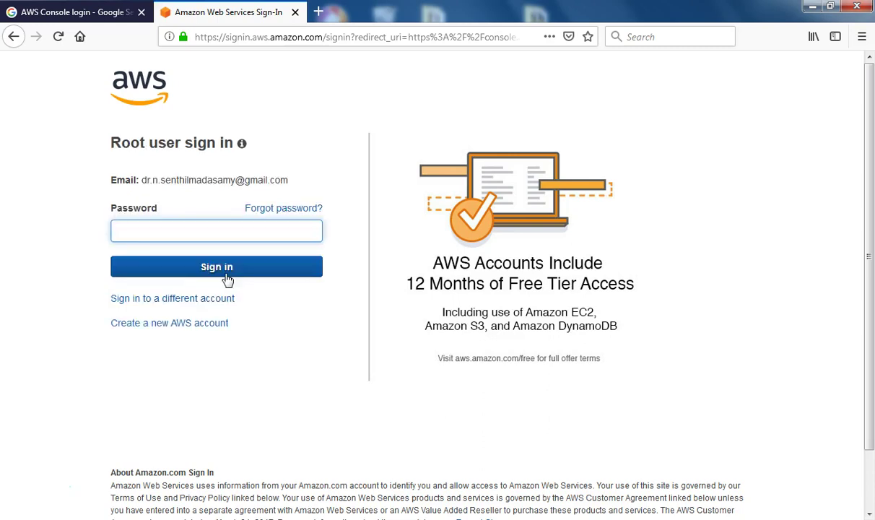
{"action": "left_click", "coordinate": [222, 237]}
{"action": "type", "text": "a"}
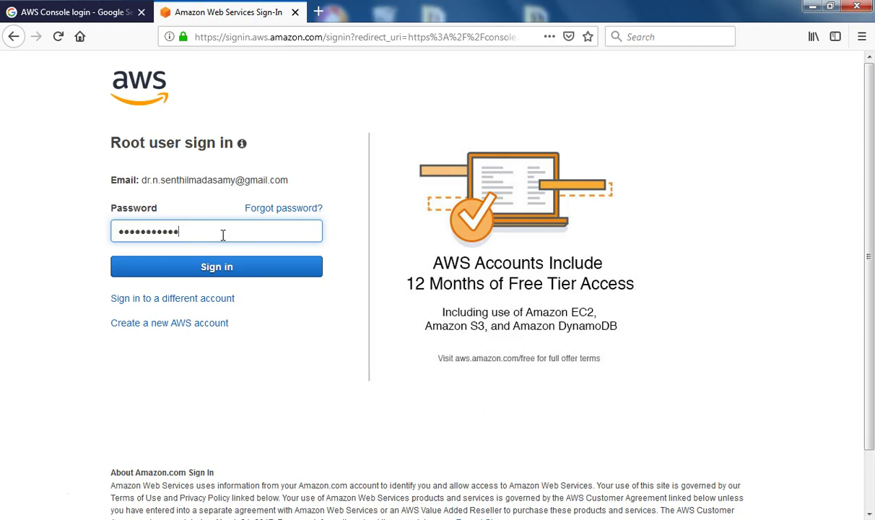
{"action": "left_click", "coordinate": [211, 263]}
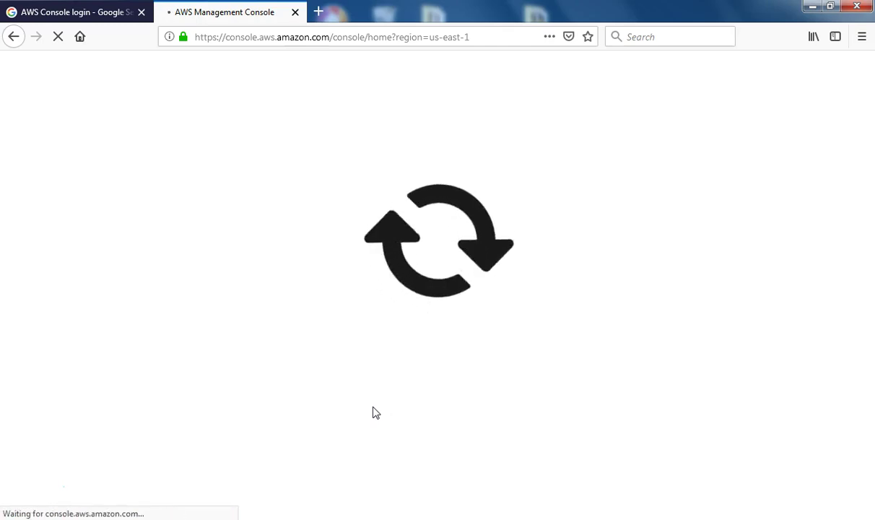
Step: Open Amazon S3 from the Storage services to list buckets, then begin creating a new bucket
{"action": "left_click", "coordinate": [388, 410]}
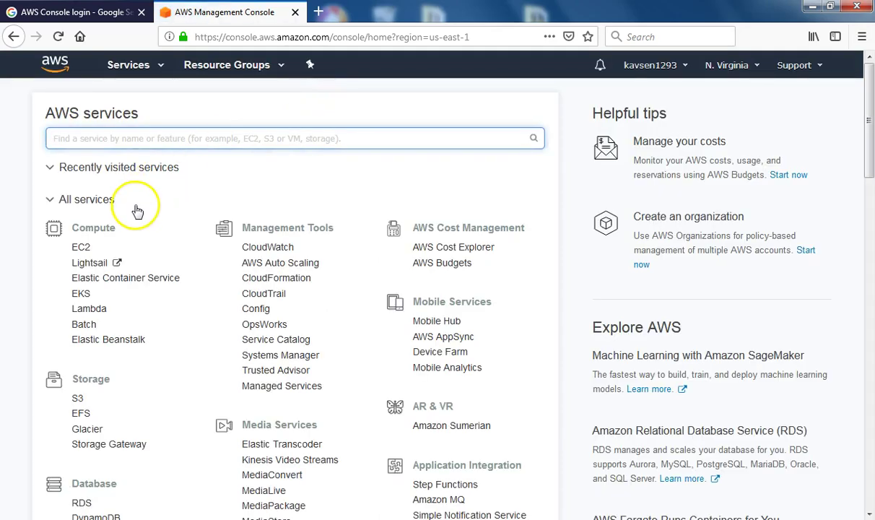
{"action": "left_click", "coordinate": [79, 405]}
{"action": "left_click", "coordinate": [77, 401]}
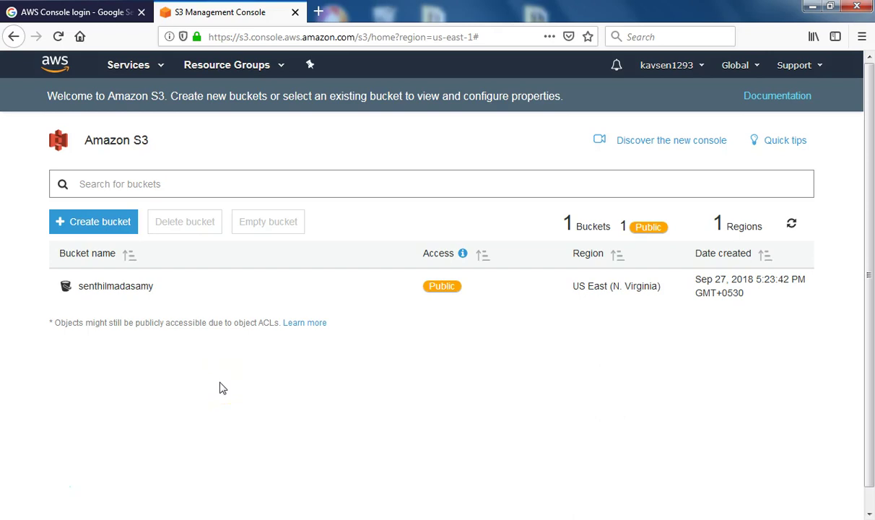
{"action": "left_click", "coordinate": [101, 222]}
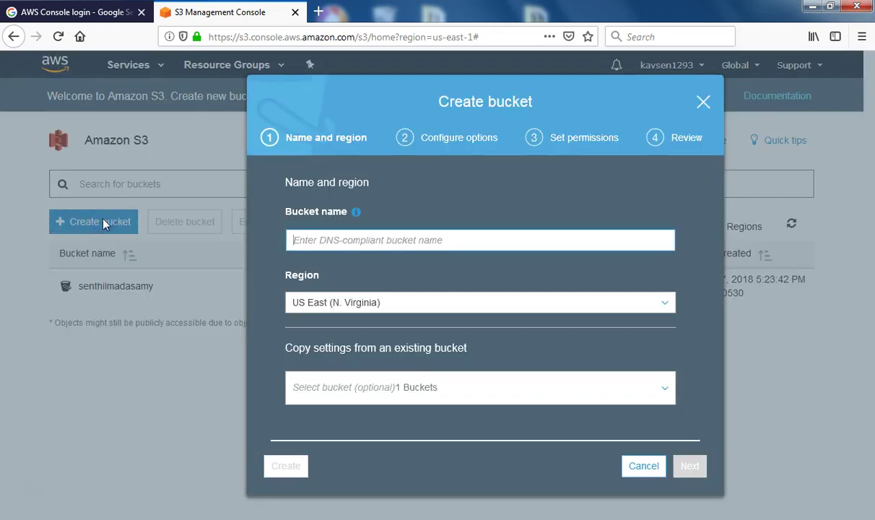
Step: Create a bucket with a new unique name in US East (N. Virginia) and view its details
{"action": "type", "text": "senthilmadasamy"}
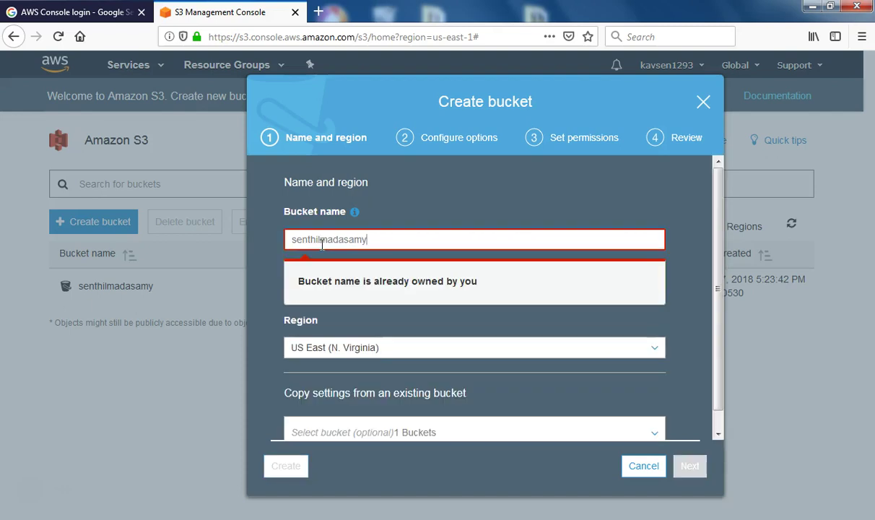
{"action": "type", "text": "1"}
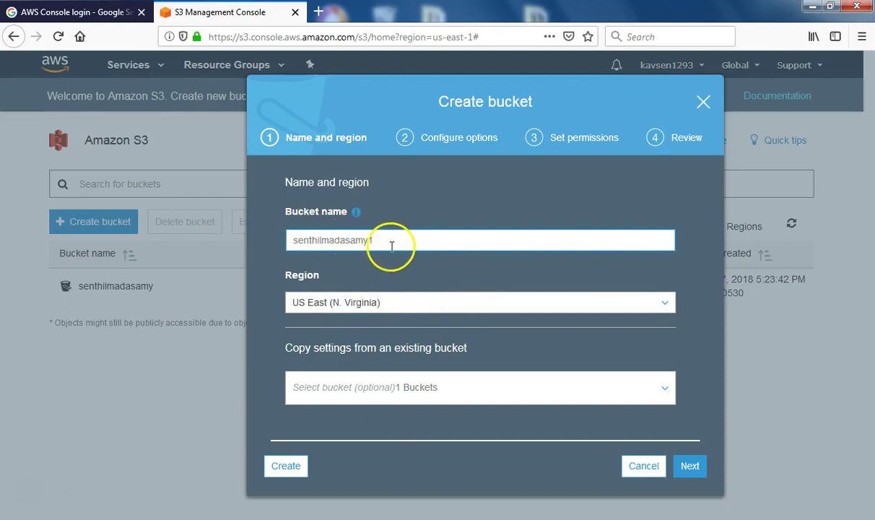
{"action": "left_click", "coordinate": [299, 469]}
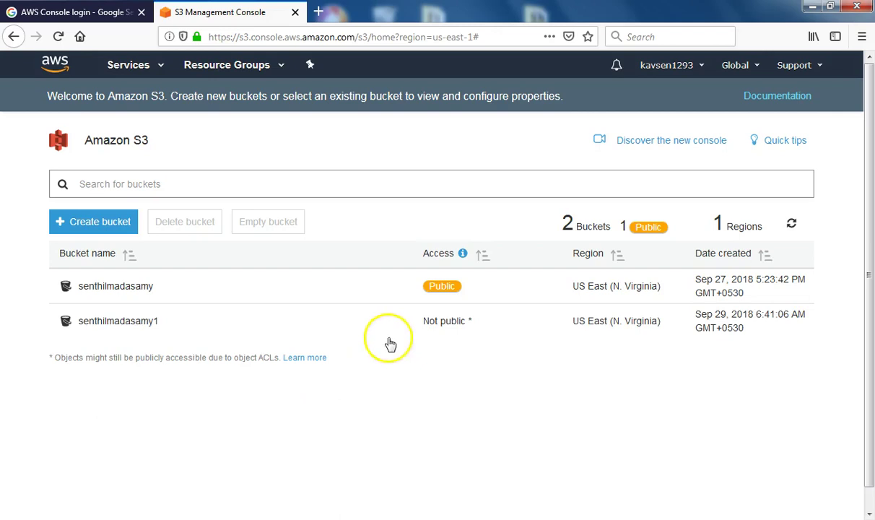
{"action": "left_click", "coordinate": [446, 326]}
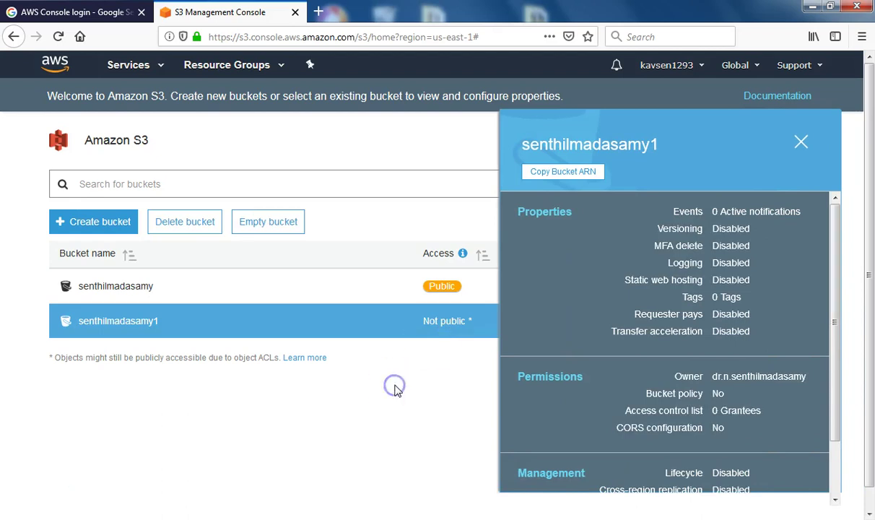
Step: Open the new bucket's Properties tab and review its disabled versioning, logging, hosting and encryption
{"action": "left_click", "coordinate": [800, 142]}
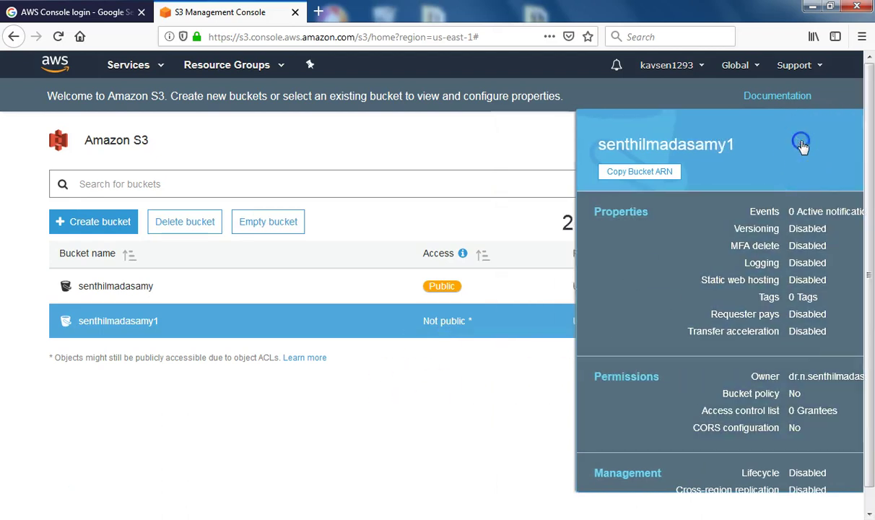
{"action": "left_click", "coordinate": [115, 322]}
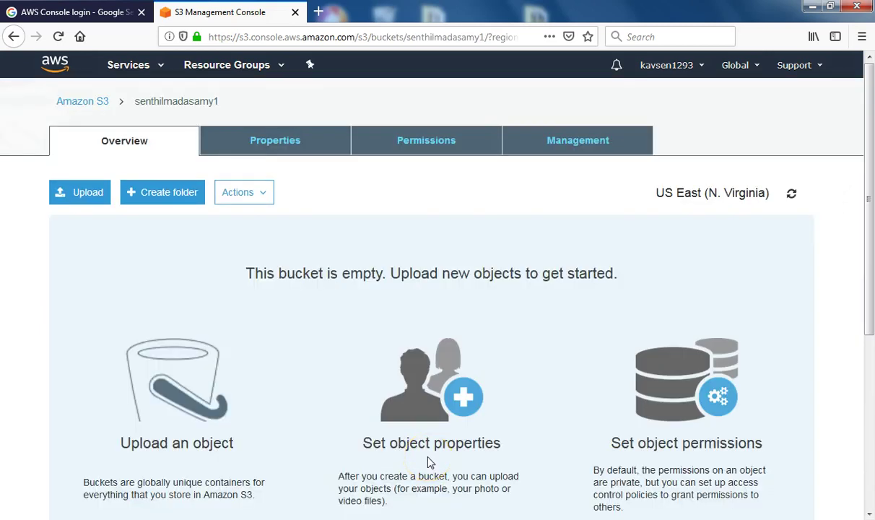
{"action": "left_click", "coordinate": [275, 147]}
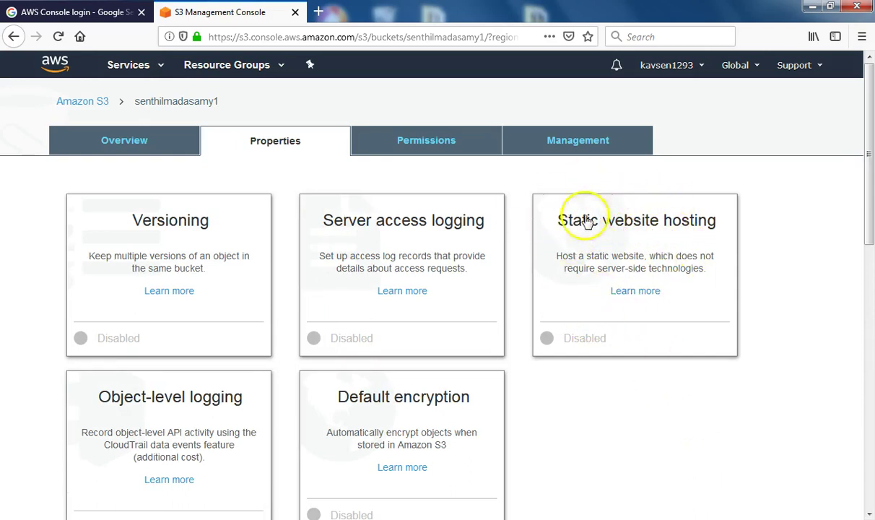
{"action": "scroll", "coordinate": [621, 318], "scroll_direction": "down", "scroll_amount": 5}
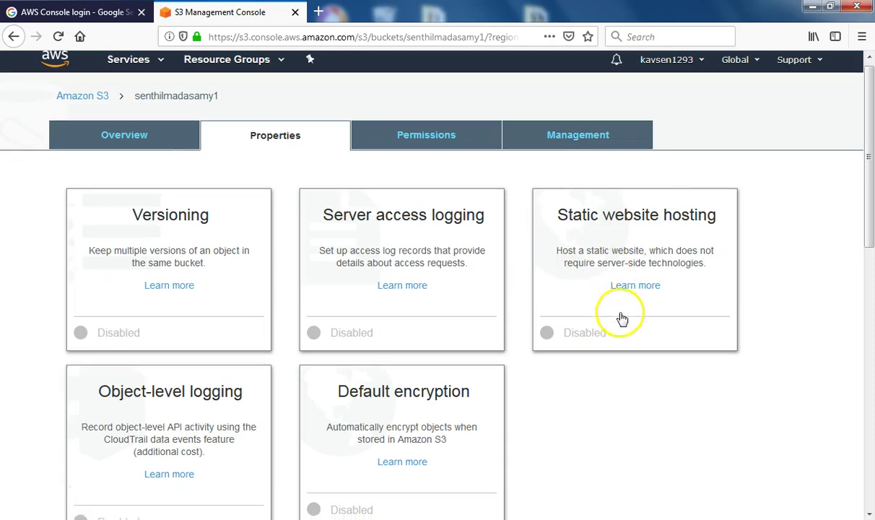
{"action": "scroll", "coordinate": [801, 273], "scroll_direction": "down", "scroll_amount": 4}
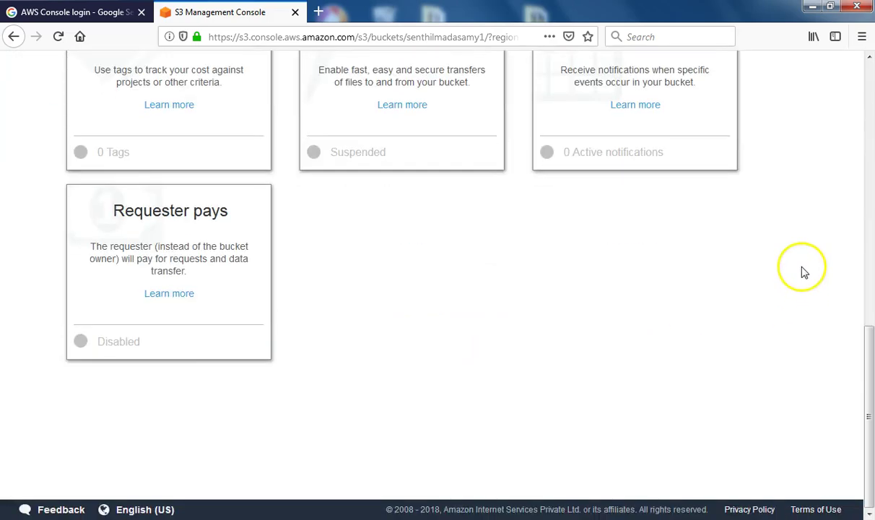
{"action": "scroll", "coordinate": [793, 260], "scroll_direction": "up", "scroll_amount": 6}
{"action": "scroll", "coordinate": [792, 260], "scroll_direction": "up", "scroll_amount": 3}
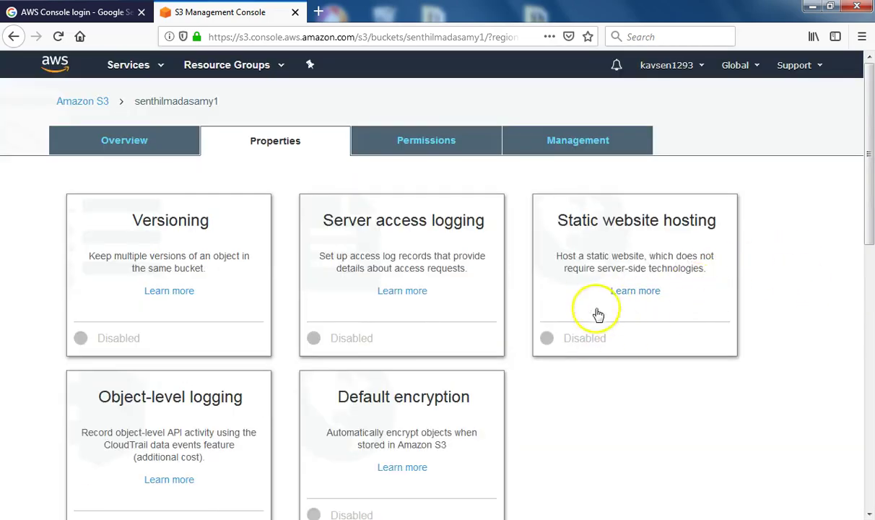
Step: Choose Use this bucket to host a website, with index.html as index and 404.html as error document
{"action": "left_click", "coordinate": [635, 267]}
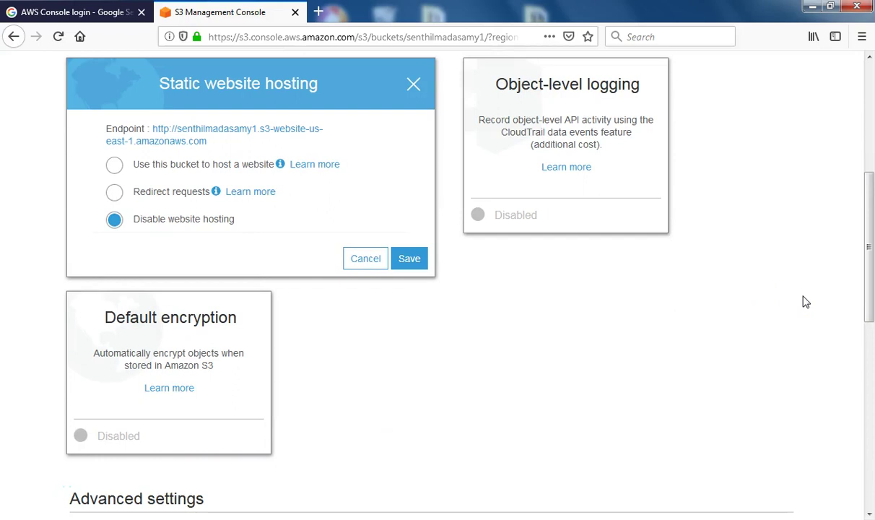
{"action": "left_click", "coordinate": [115, 166]}
{"action": "left_click", "coordinate": [150, 215]}
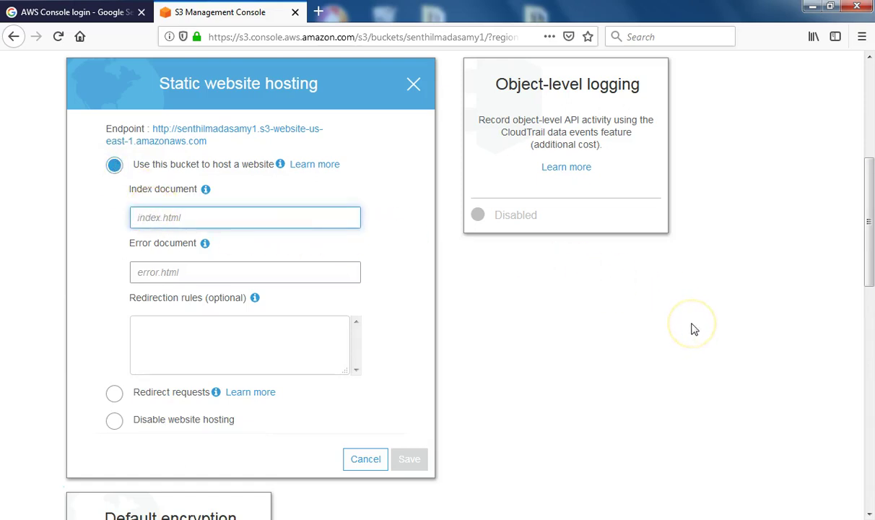
{"action": "type", "text": "index.html"}
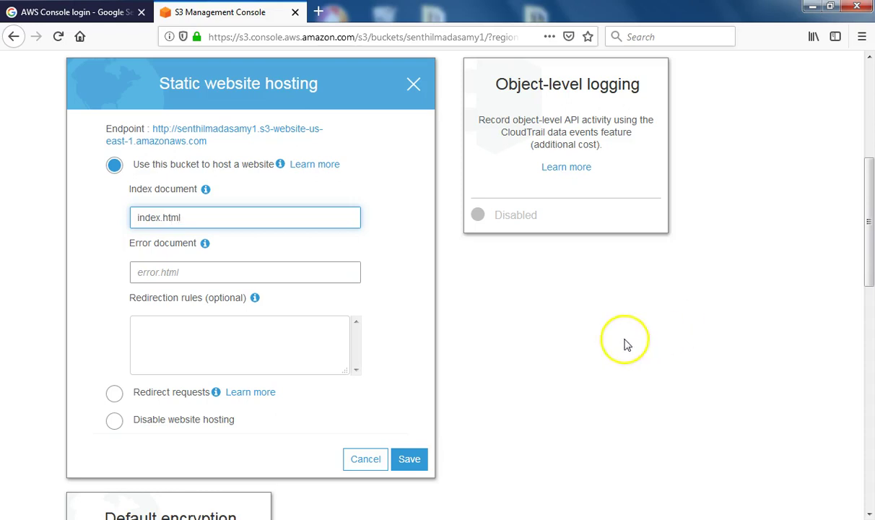
{"action": "left_click", "coordinate": [209, 265]}
{"action": "type", "text": "404.html"}
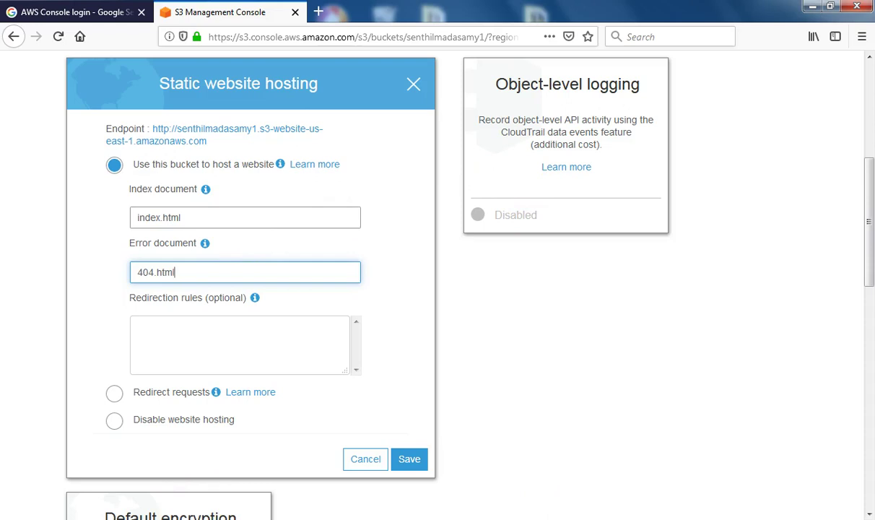
Step: Open Local Disk (D:) in File Explorer, then return to the console's index.html entry
{"action": "key", "text": "super"}
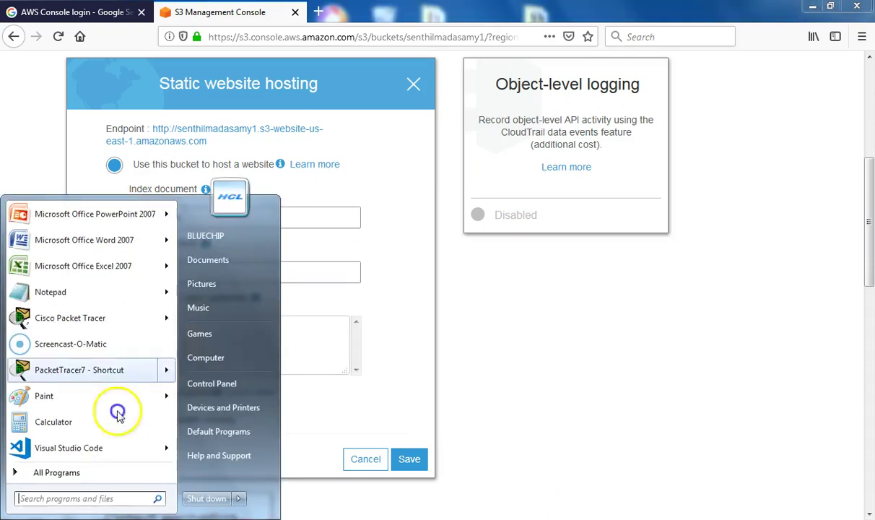
{"action": "left_click", "coordinate": [210, 359]}
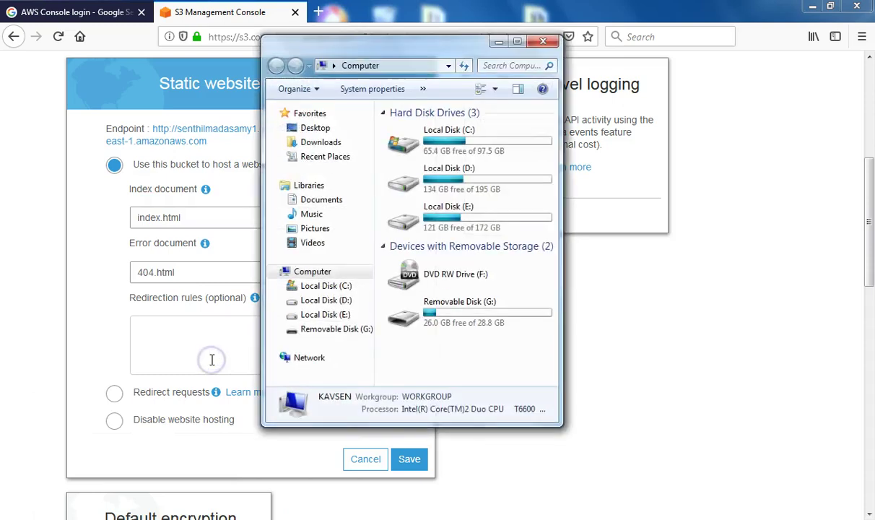
{"action": "double_click", "coordinate": [468, 172]}
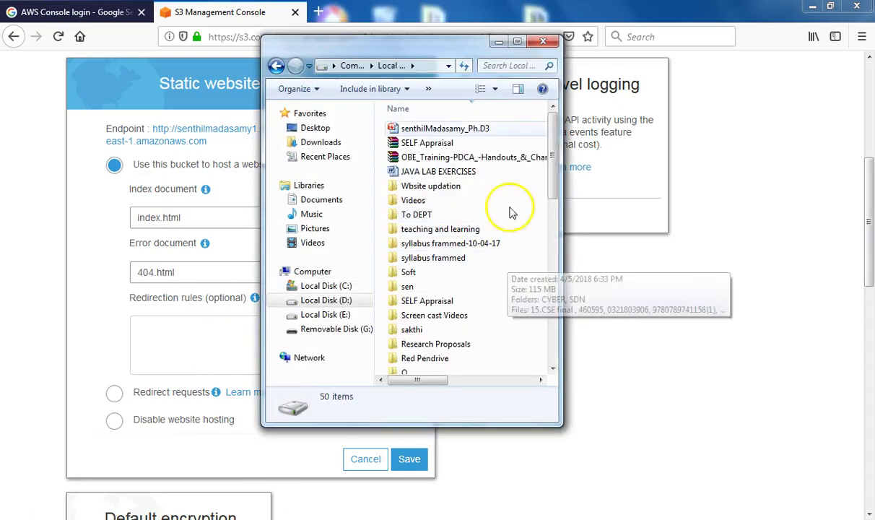
{"action": "left_click", "coordinate": [517, 41]}
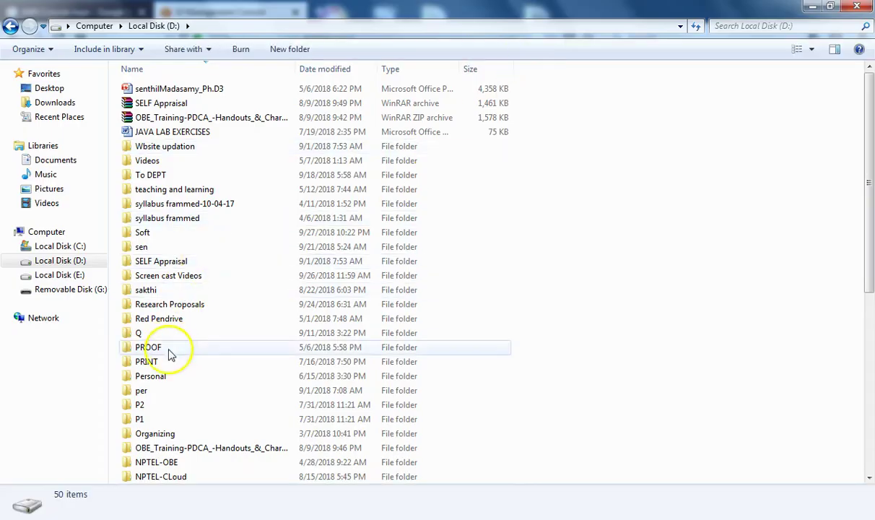
{"action": "left_click", "coordinate": [812, 5]}
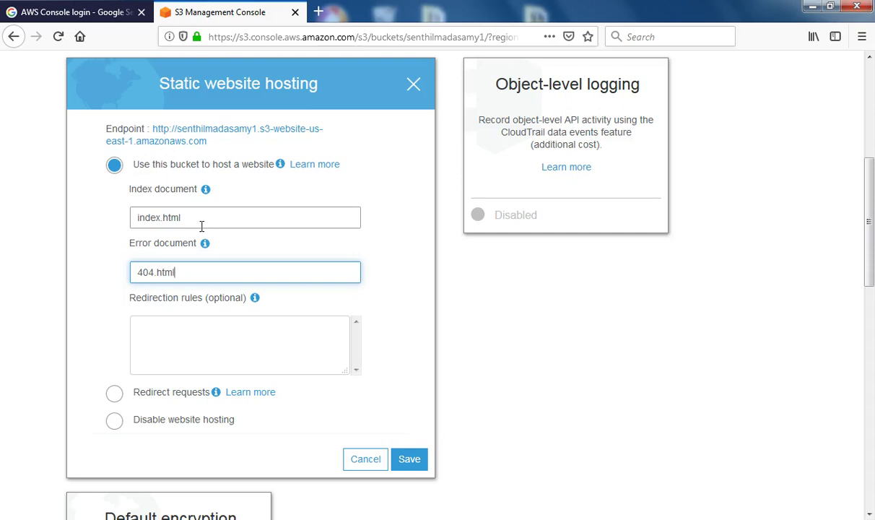
{"action": "left_click_drag", "start_coordinate": [185, 217], "coordinate": [115, 218]}
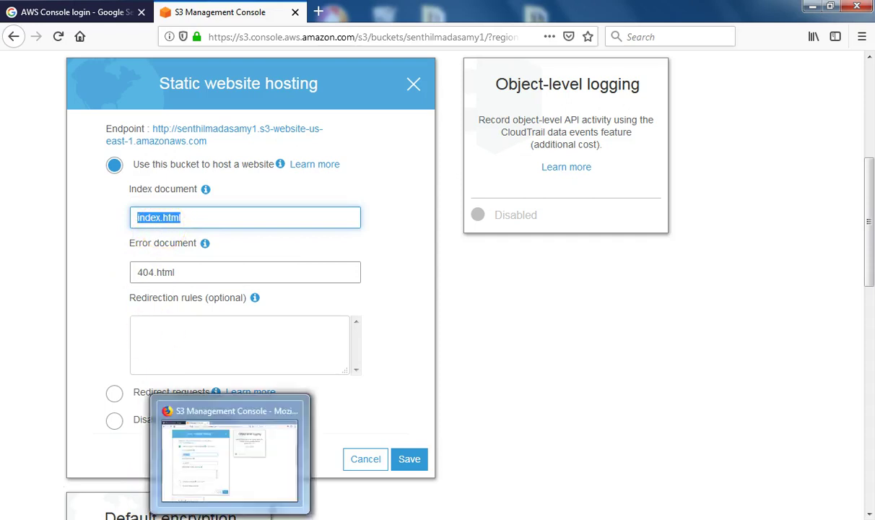
Step: Open the index file from Desktop > 'mani project - Changed' in Notepad
{"action": "mouse_move", "coordinate": [164, 519]}
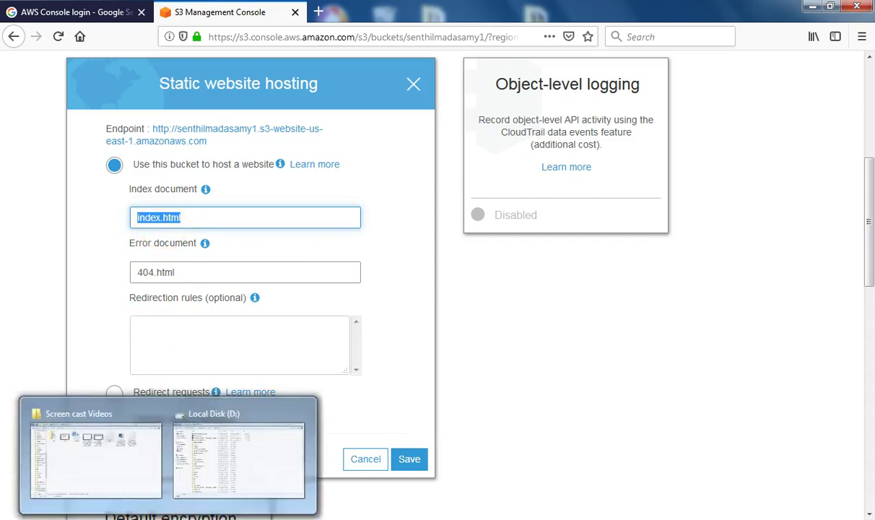
{"action": "left_click", "coordinate": [215, 473]}
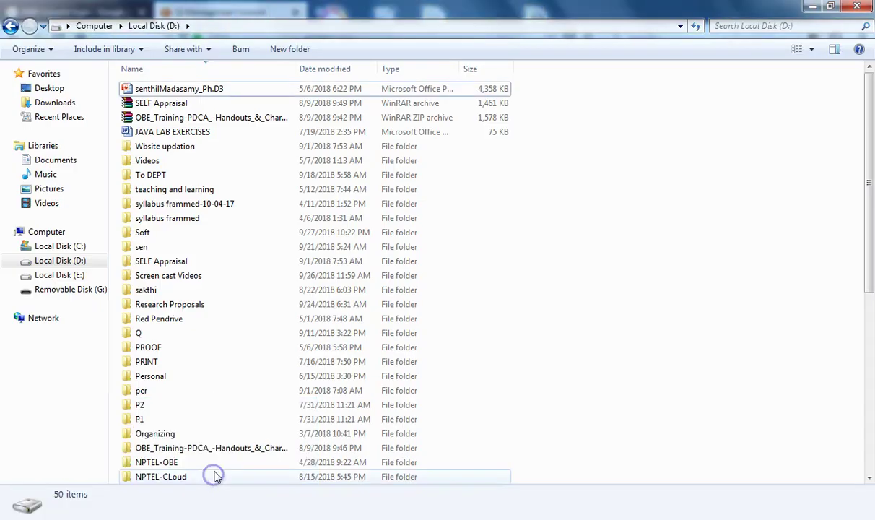
{"action": "left_click", "coordinate": [47, 88]}
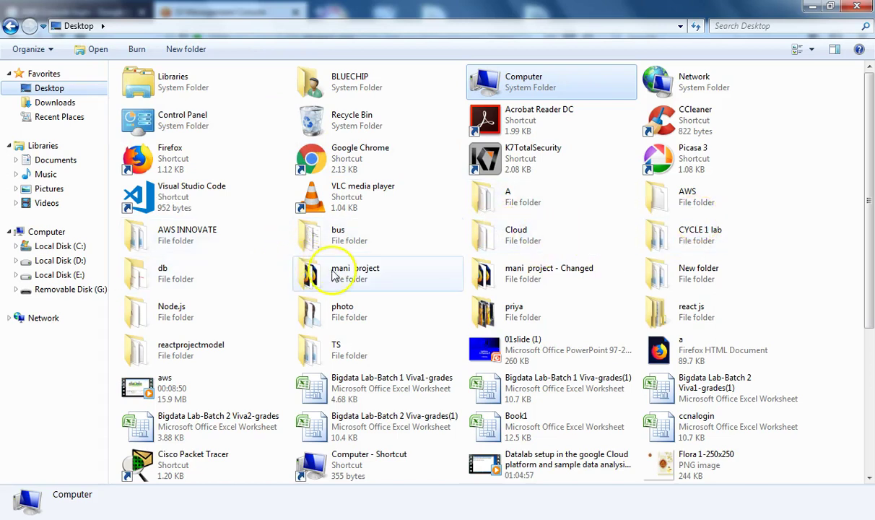
{"action": "double_click", "coordinate": [499, 277]}
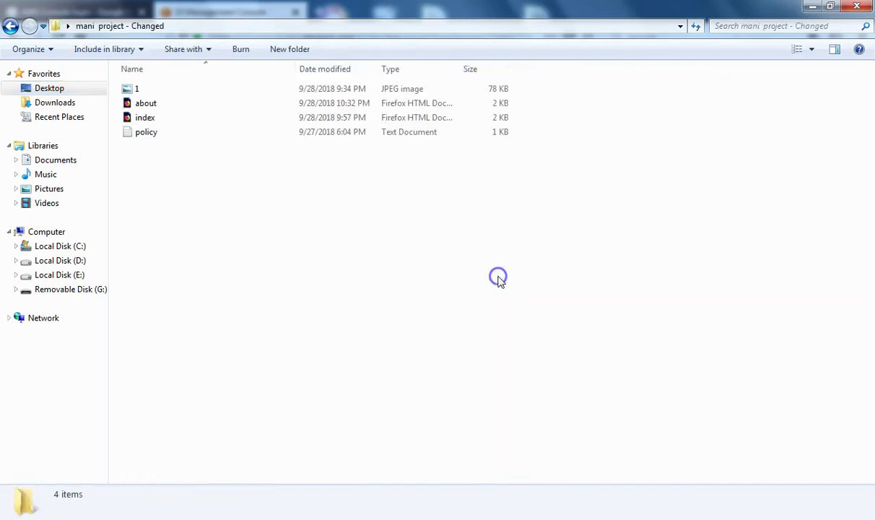
{"action": "left_click", "coordinate": [148, 119]}
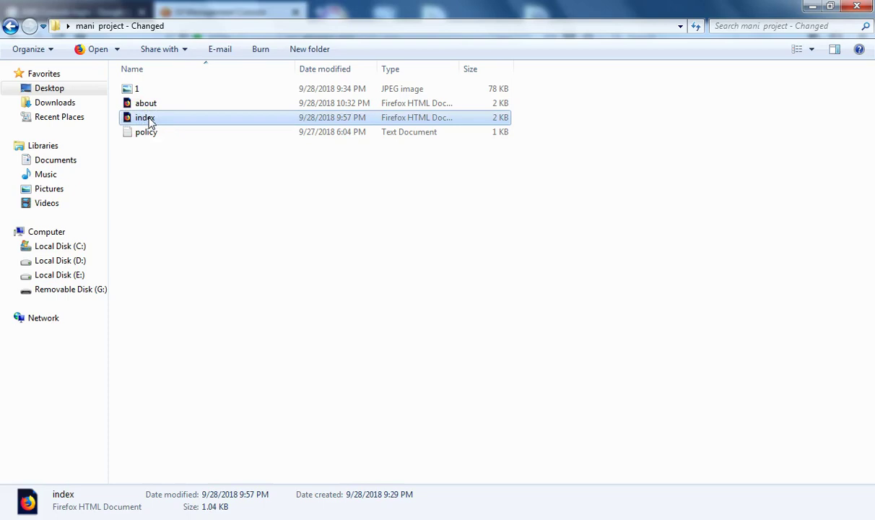
{"action": "right_click", "coordinate": [147, 117]}
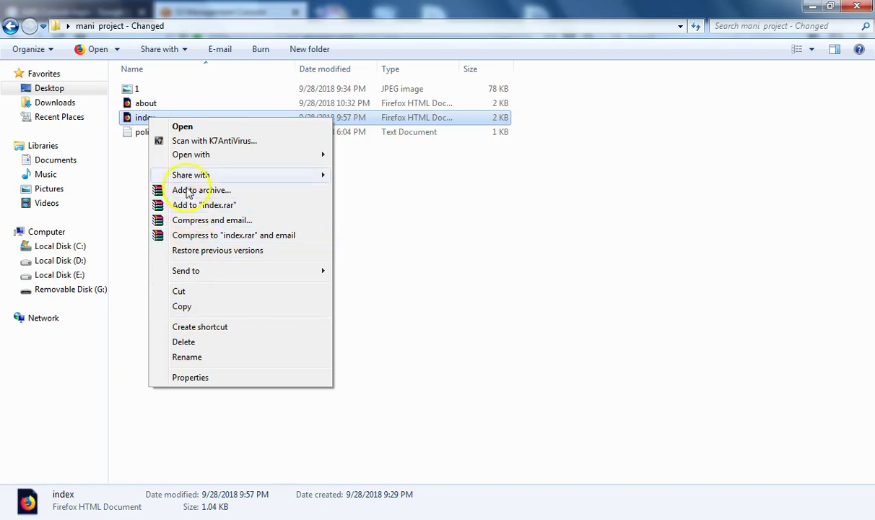
{"action": "mouse_move", "coordinate": [206, 163]}
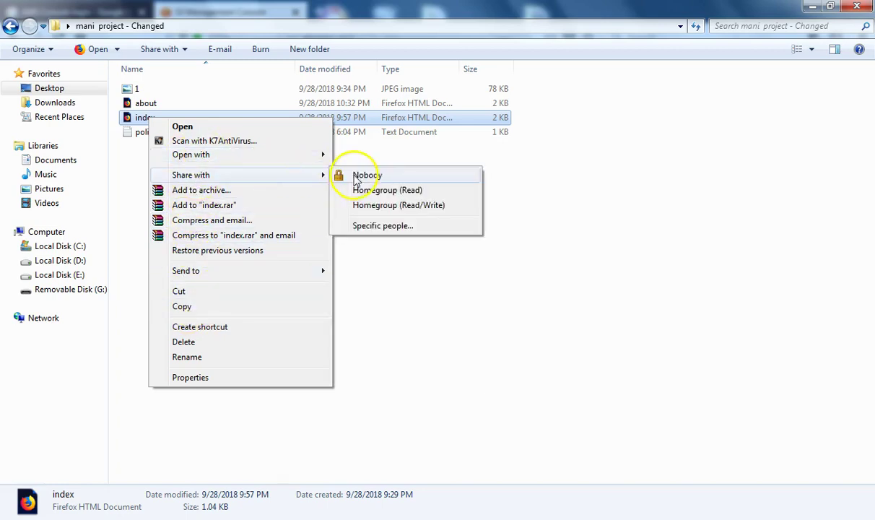
{"action": "left_click", "coordinate": [369, 200]}
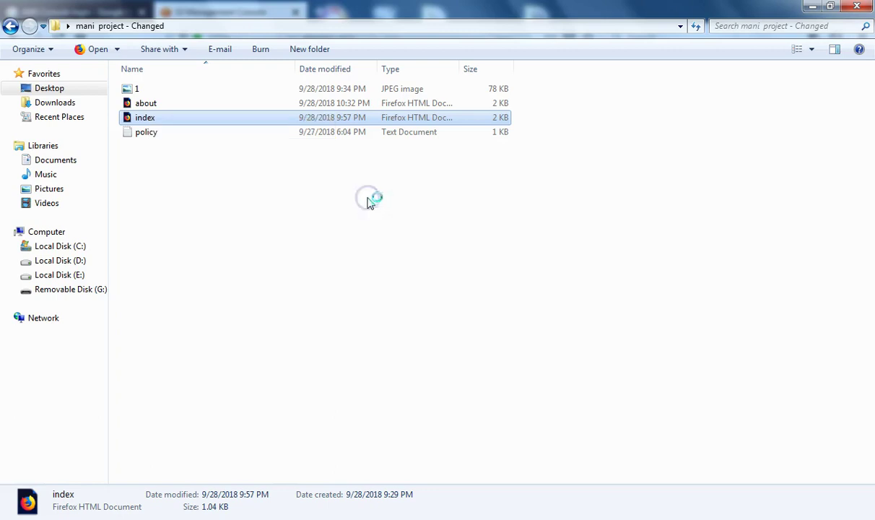
Step: Review the index page source in Notepad and close it without changes
{"action": "left_click_drag", "start_coordinate": [551, 155], "coordinate": [578, 82]}
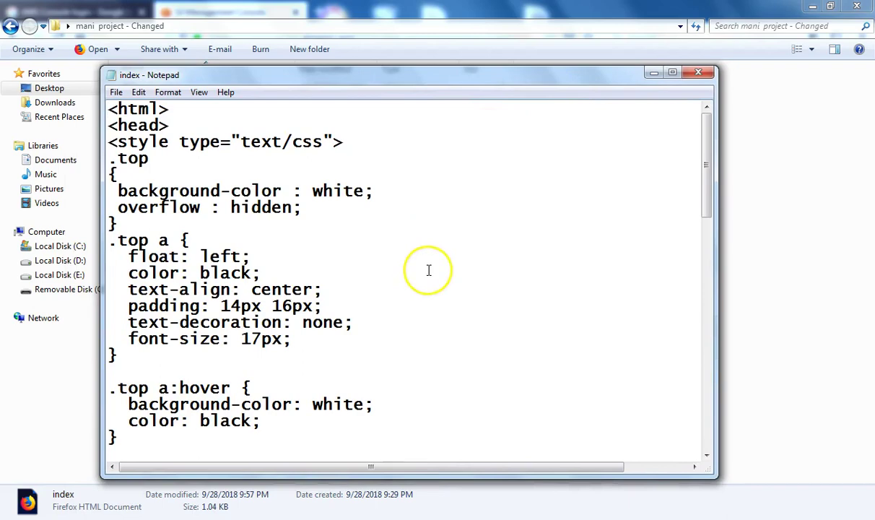
{"action": "scroll", "coordinate": [428, 270], "scroll_direction": "down", "scroll_amount": 13}
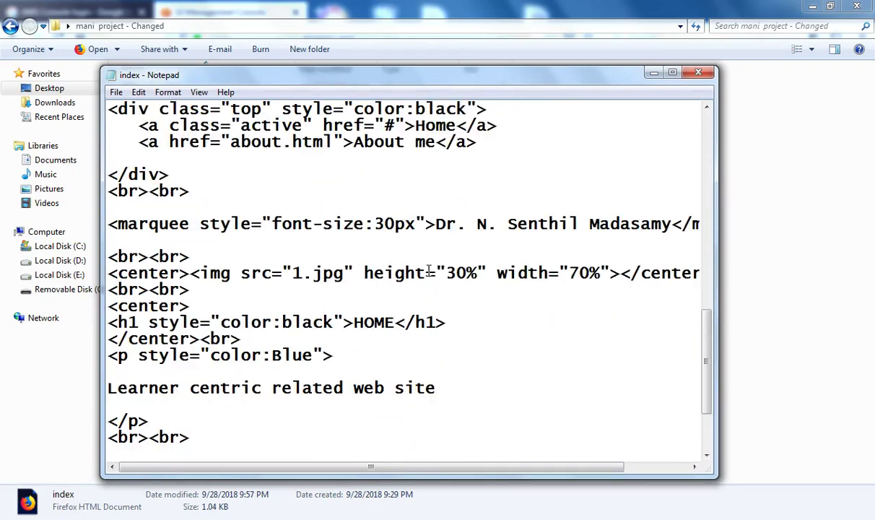
{"action": "scroll", "coordinate": [428, 270], "scroll_direction": "down", "scroll_amount": 3}
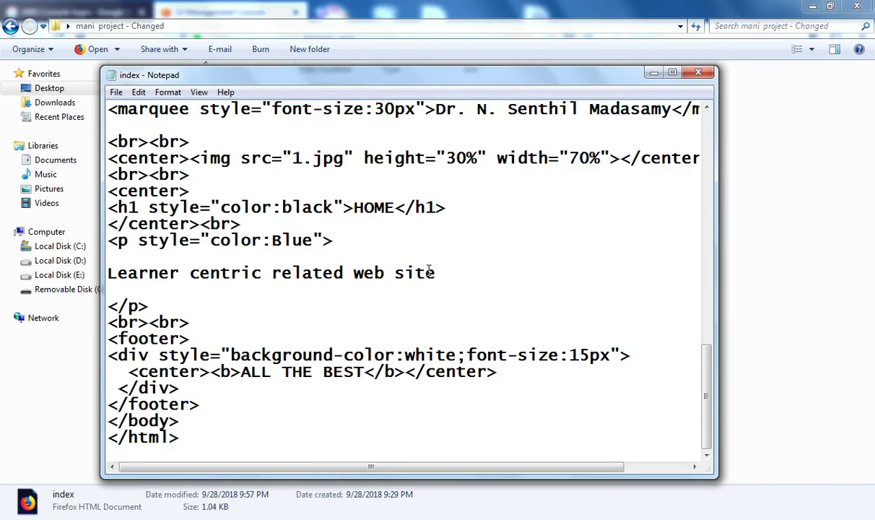
{"action": "scroll", "coordinate": [558, 266], "scroll_direction": "up", "scroll_amount": 3}
{"action": "left_click_drag", "start_coordinate": [504, 469], "coordinate": [400, 469]}
{"action": "scroll", "coordinate": [375, 297], "scroll_direction": "up", "scroll_amount": 12}
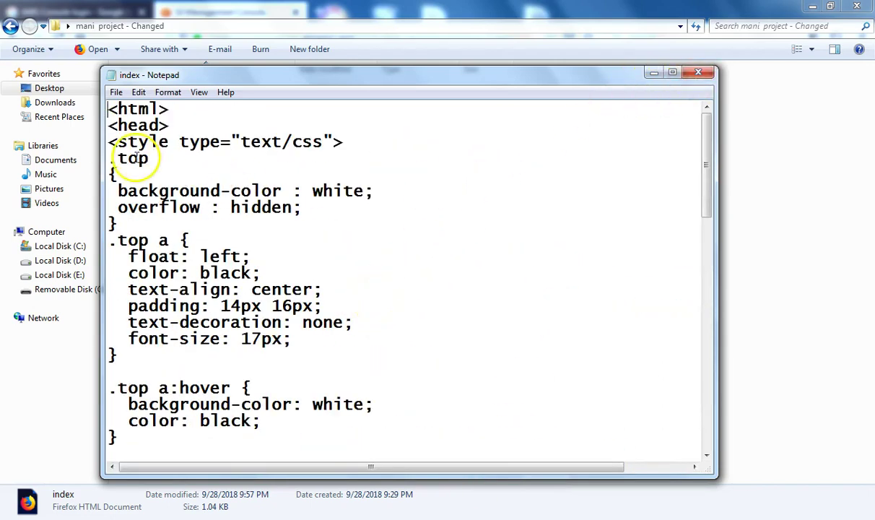
{"action": "left_click_drag", "start_coordinate": [110, 108], "coordinate": [346, 491]}
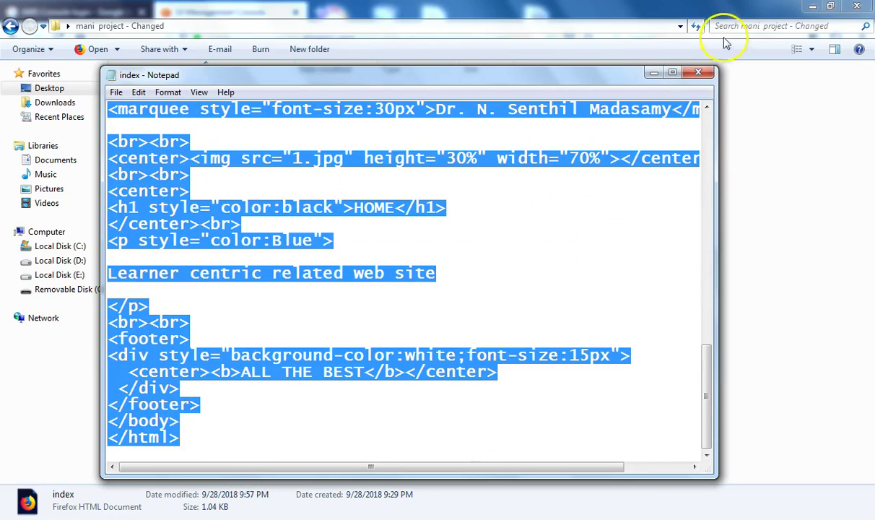
{"action": "left_click", "coordinate": [560, 211]}
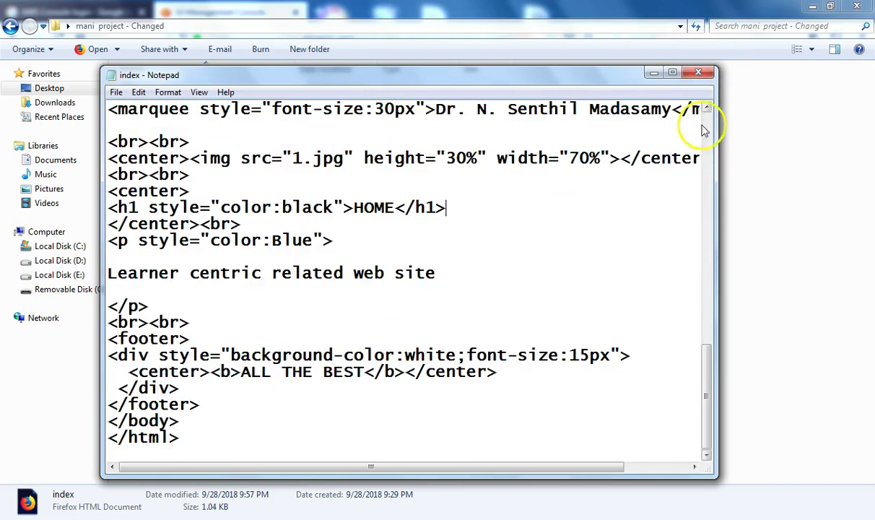
{"action": "left_click", "coordinate": [699, 74]}
Step: Open the about page source in Notepad, look through it, and close it
{"action": "left_click", "coordinate": [152, 105]}
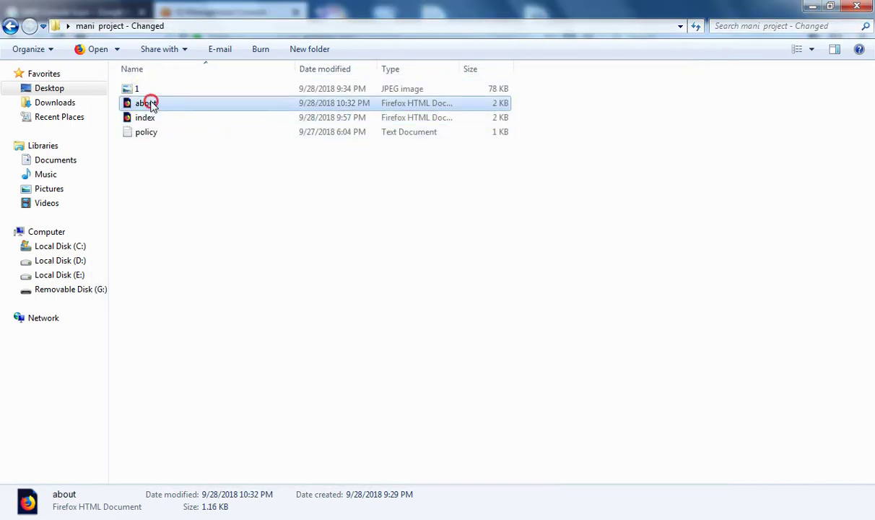
{"action": "right_click", "coordinate": [152, 104]}
{"action": "mouse_move", "coordinate": [200, 142]}
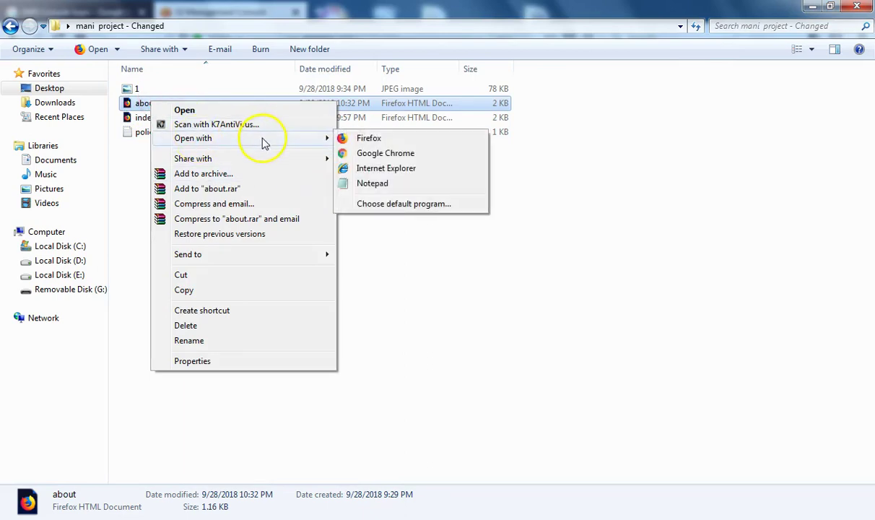
{"action": "left_click", "coordinate": [400, 183]}
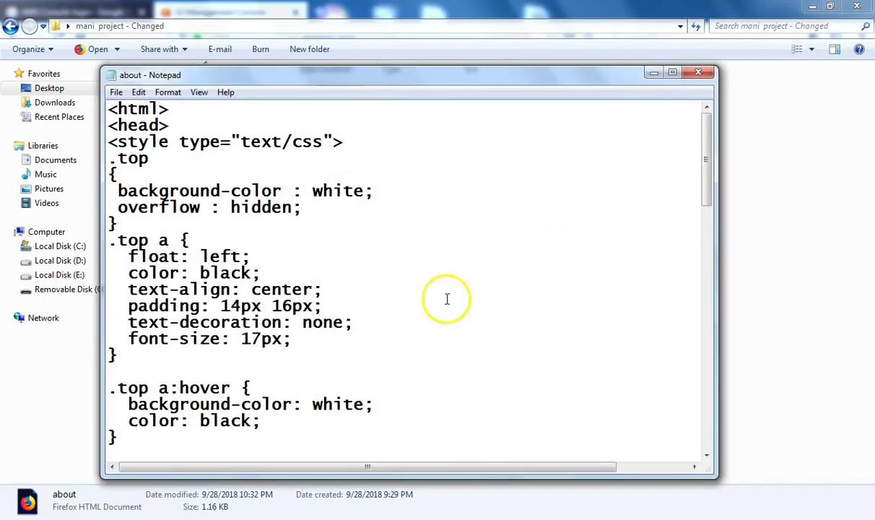
{"action": "scroll", "coordinate": [404, 306], "scroll_direction": "down", "scroll_amount": 15}
{"action": "scroll", "coordinate": [370, 315], "scroll_direction": "down", "scroll_amount": 3}
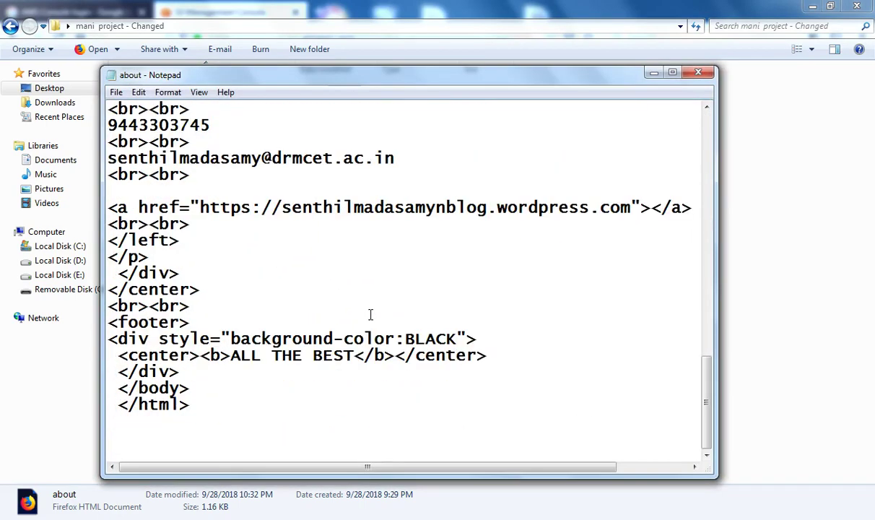
{"action": "left_click", "coordinate": [698, 72]}
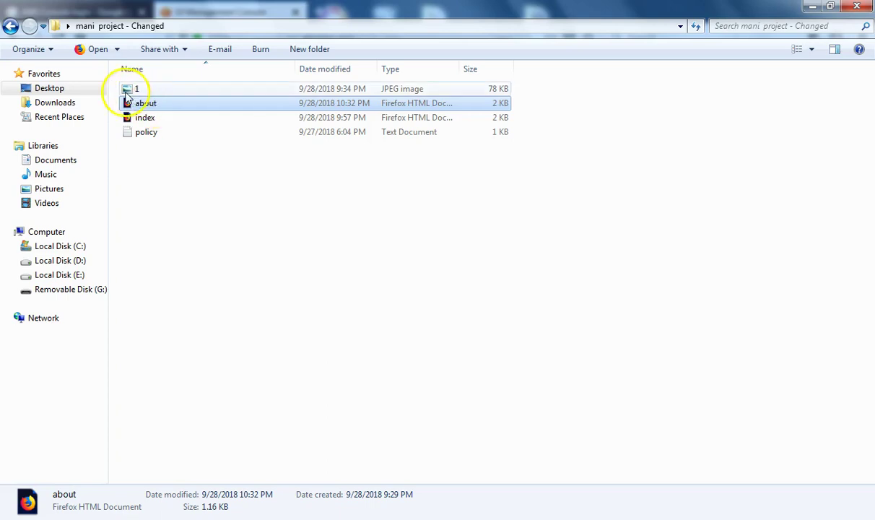
{"action": "left_click", "coordinate": [226, 196]}
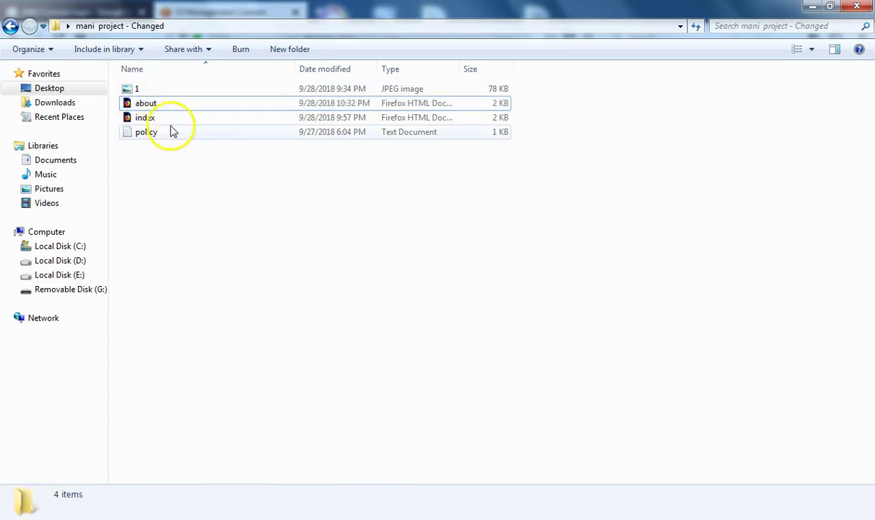
Step: Reopen index in Notepad, compare its 1.jpg reference with image file 1, then minimise Notepad
{"action": "left_click", "coordinate": [137, 88]}
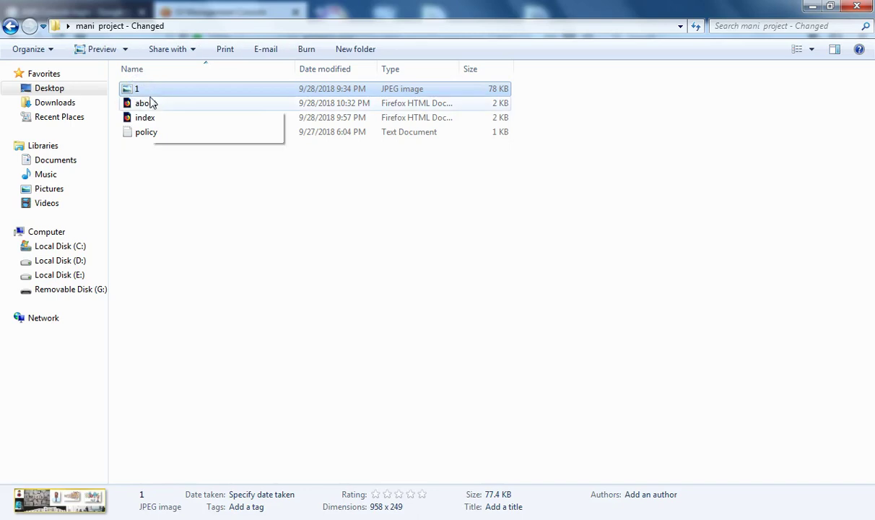
{"action": "left_click", "coordinate": [149, 118]}
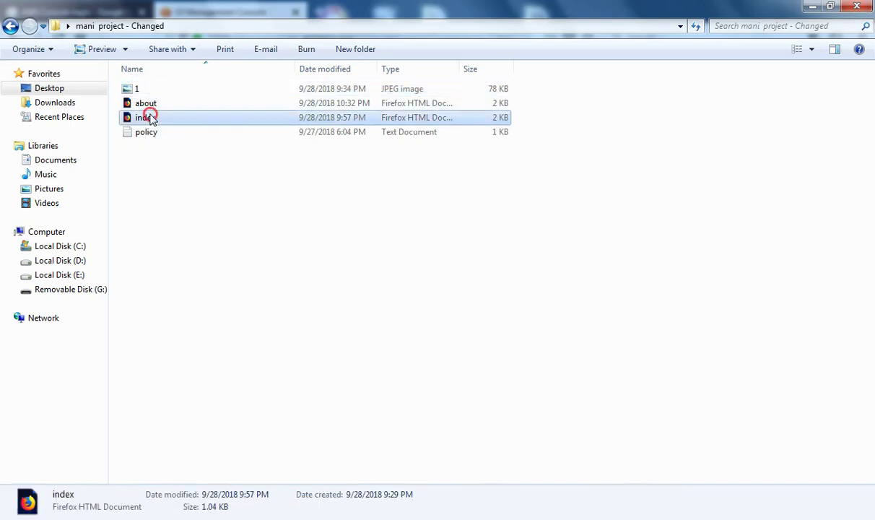
{"action": "right_click", "coordinate": [150, 117]}
{"action": "mouse_move", "coordinate": [207, 270]}
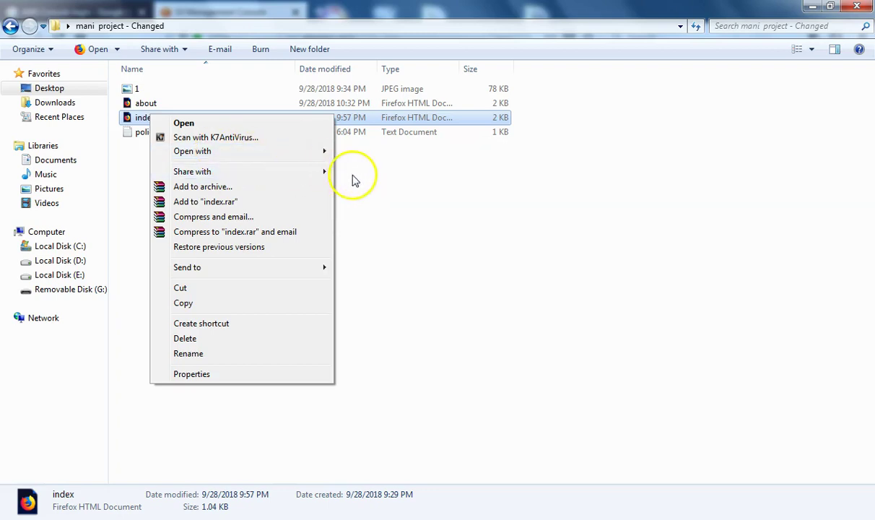
{"action": "mouse_move", "coordinate": [316, 153]}
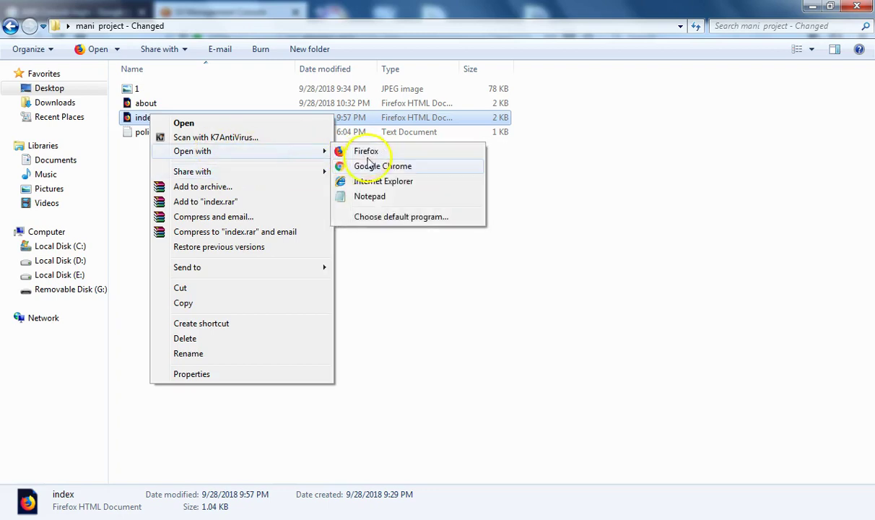
{"action": "left_click", "coordinate": [369, 197]}
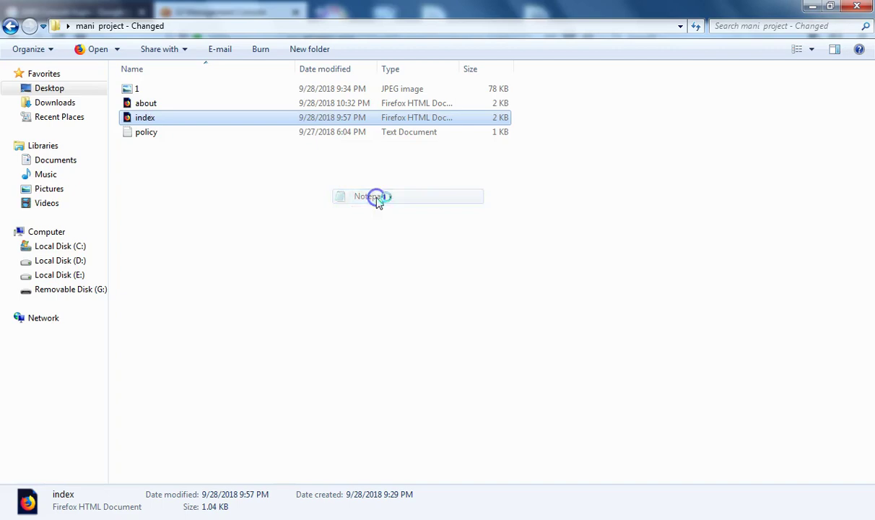
{"action": "scroll", "coordinate": [250, 333], "scroll_direction": "down", "scroll_amount": 10}
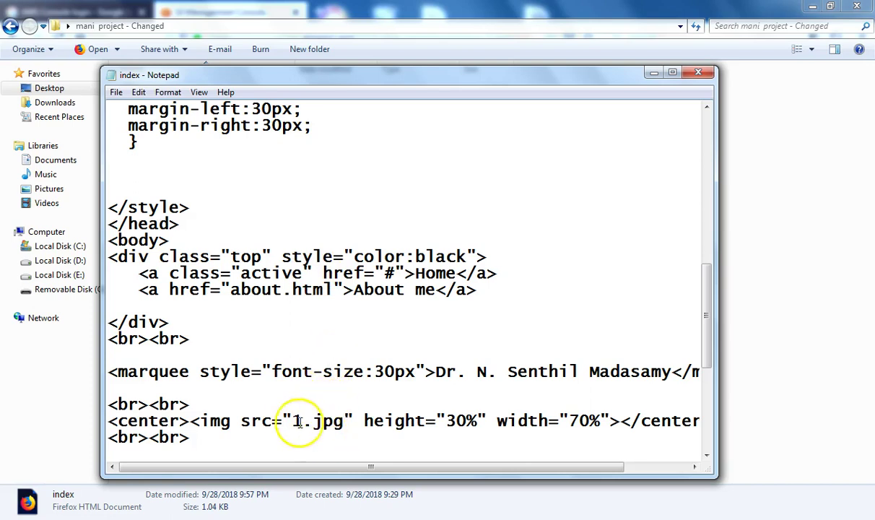
{"action": "left_click_drag", "start_coordinate": [292, 419], "coordinate": [353, 419]}
{"action": "left_click_drag", "start_coordinate": [351, 78], "coordinate": [419, 58]}
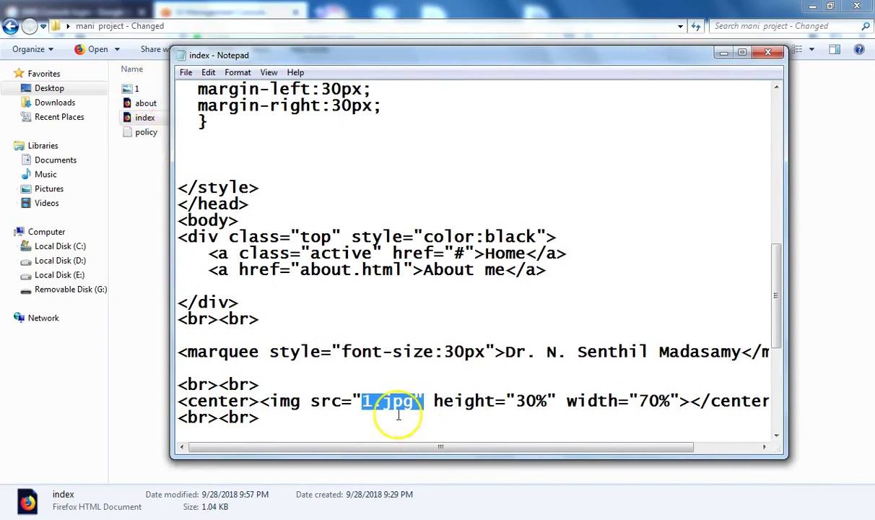
{"action": "left_click", "coordinate": [367, 382]}
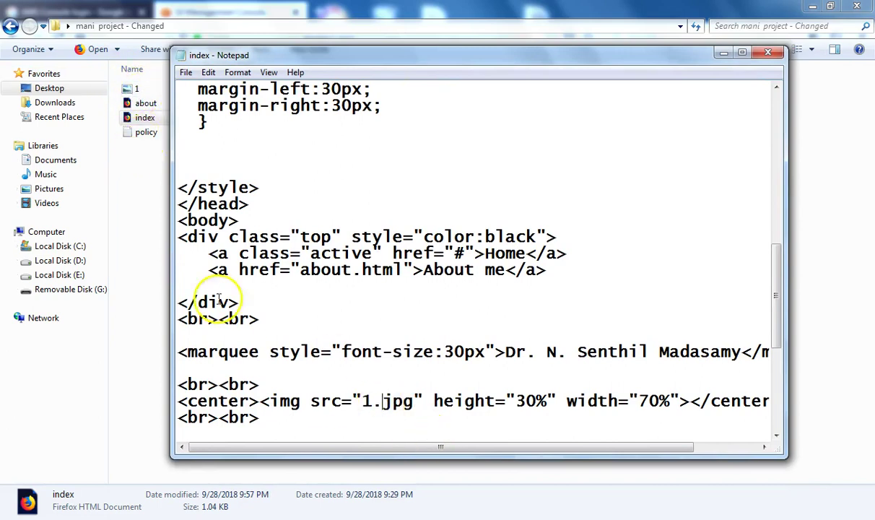
{"action": "left_click", "coordinate": [130, 89]}
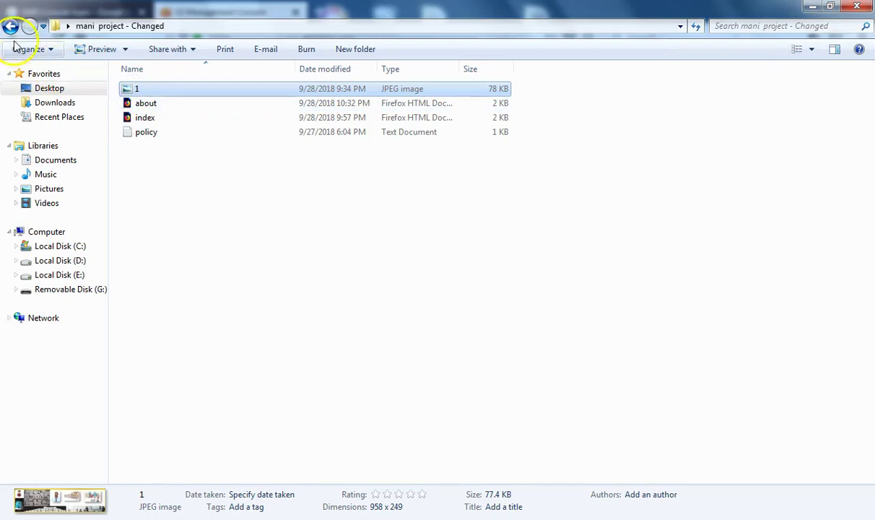
{"action": "key", "text": "alt+Tab"}
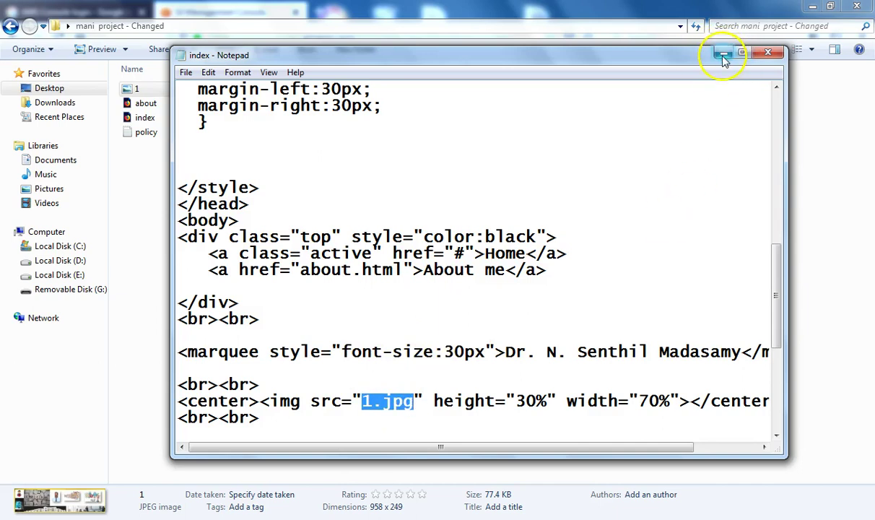
{"action": "left_click", "coordinate": [723, 55]}
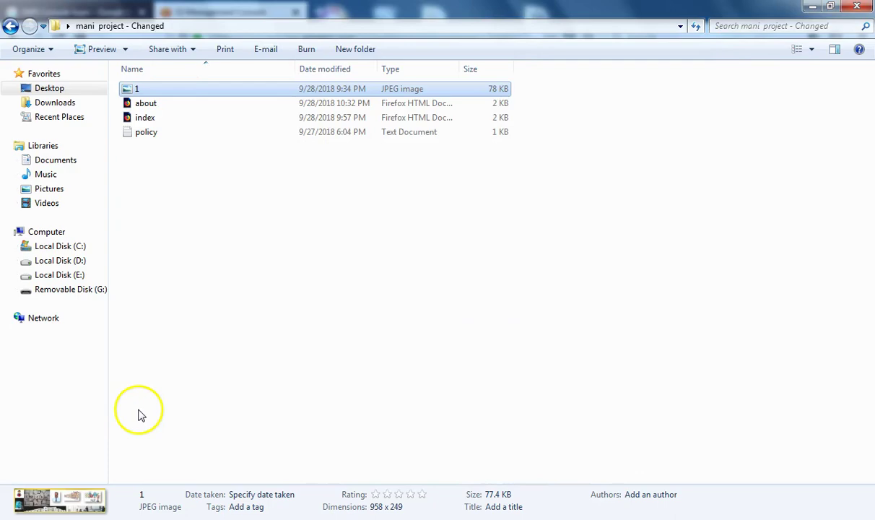
Step: Save static website hosting with index.html as index and 404.html as error document
{"action": "key", "text": "alt+Tab"}
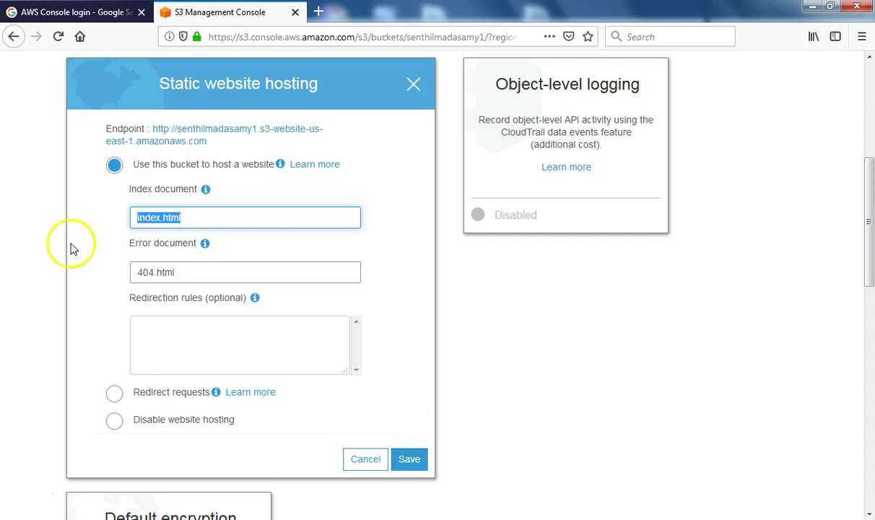
{"action": "left_click", "coordinate": [160, 278]}
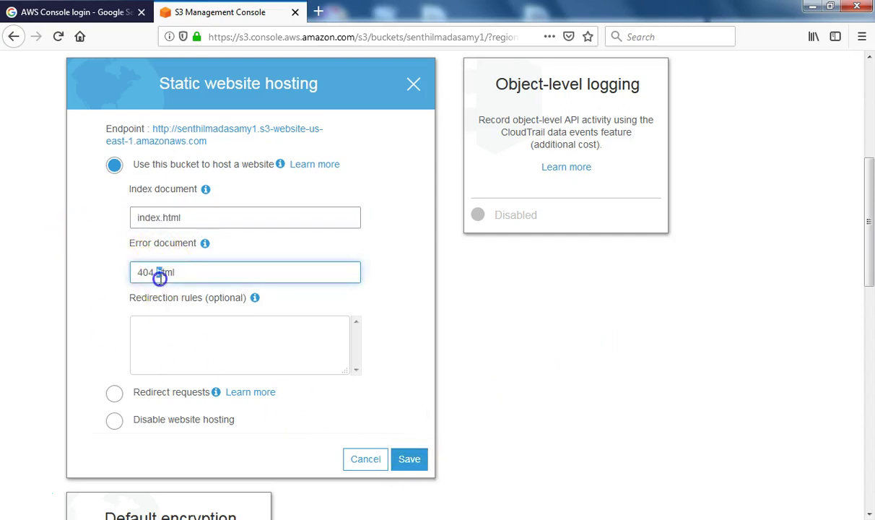
{"action": "left_click", "coordinate": [410, 459]}
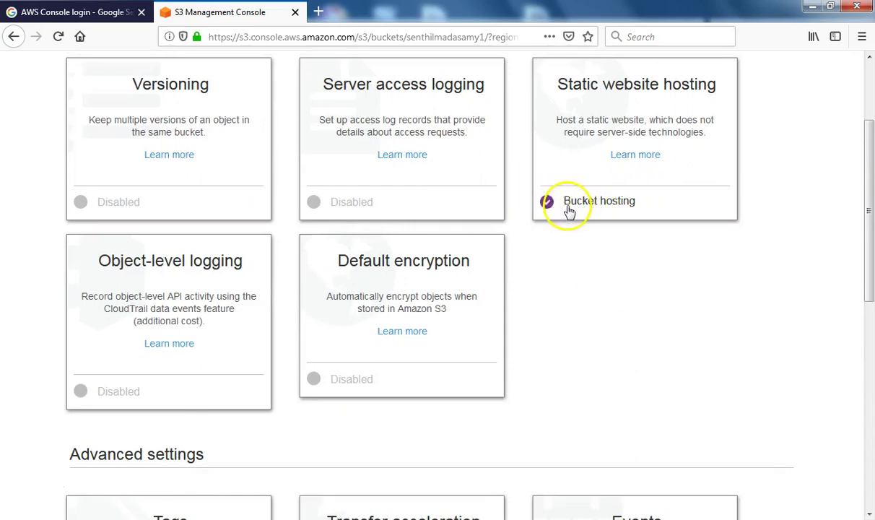
{"action": "scroll", "coordinate": [560, 322], "scroll_direction": "up", "scroll_amount": 3}
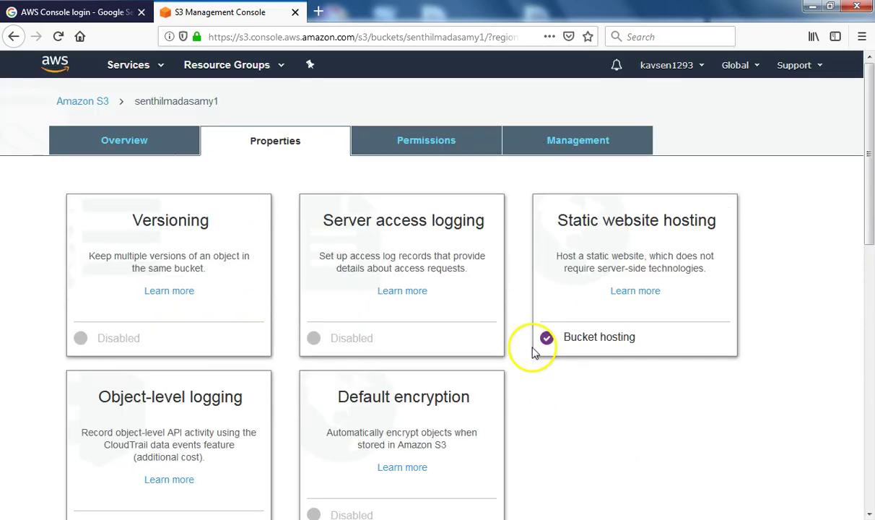
{"action": "left_click", "coordinate": [468, 154]}
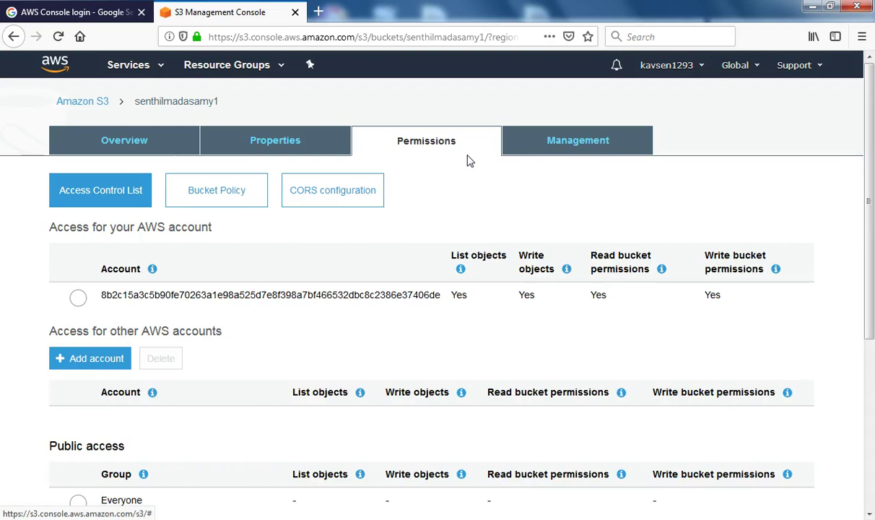
Step: Review the owner account's full access in the ACL and open the Everyone group's access editor
{"action": "scroll", "coordinate": [468, 161], "scroll_direction": "down", "scroll_amount": 2}
{"action": "left_click", "coordinate": [419, 224]}
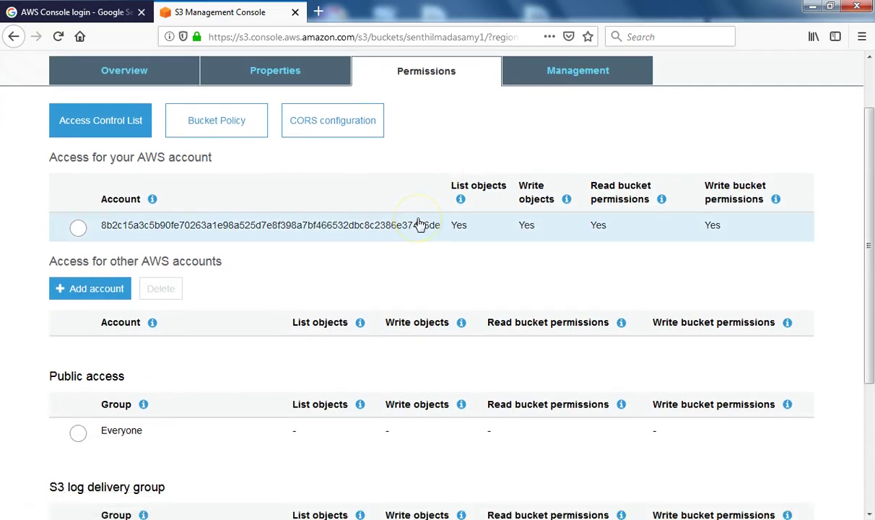
{"action": "scroll", "coordinate": [418, 225], "scroll_direction": "down", "scroll_amount": 2}
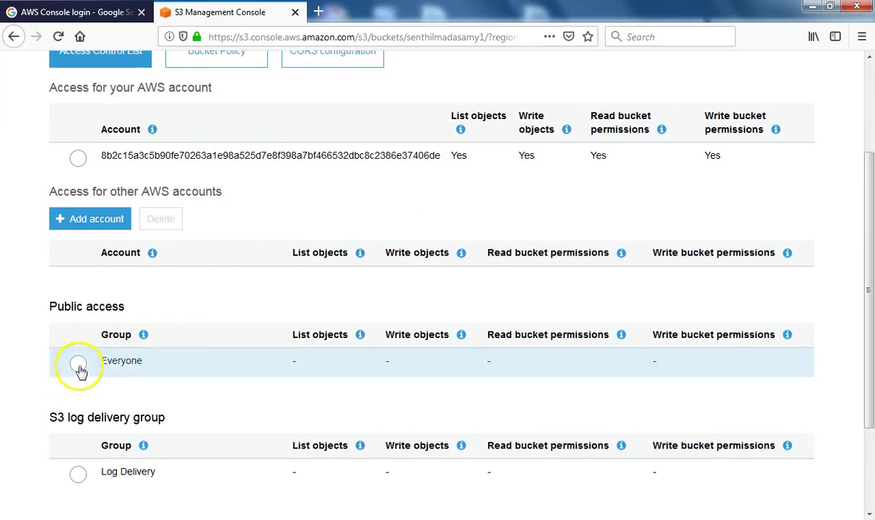
{"action": "scroll", "coordinate": [390, 205], "scroll_direction": "up", "scroll_amount": 3}
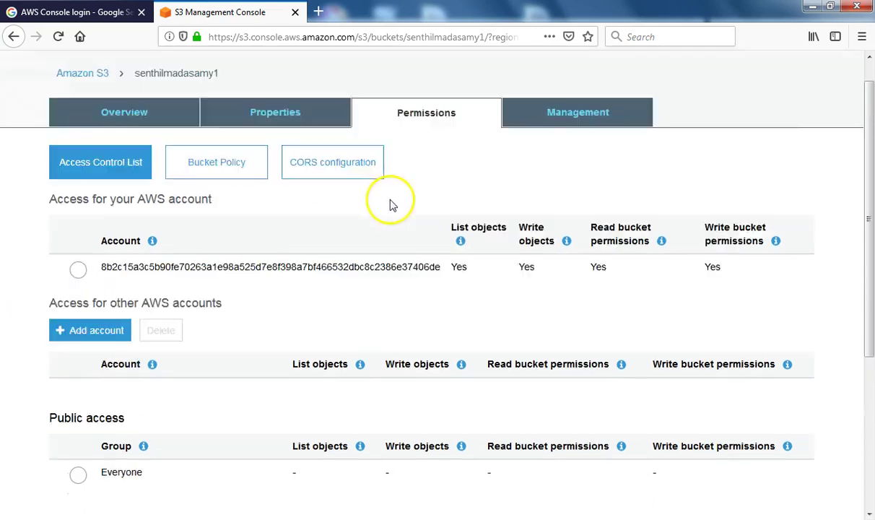
{"action": "scroll", "coordinate": [390, 205], "scroll_direction": "up", "scroll_amount": 1}
{"action": "scroll", "coordinate": [174, 385], "scroll_direction": "down", "scroll_amount": 4}
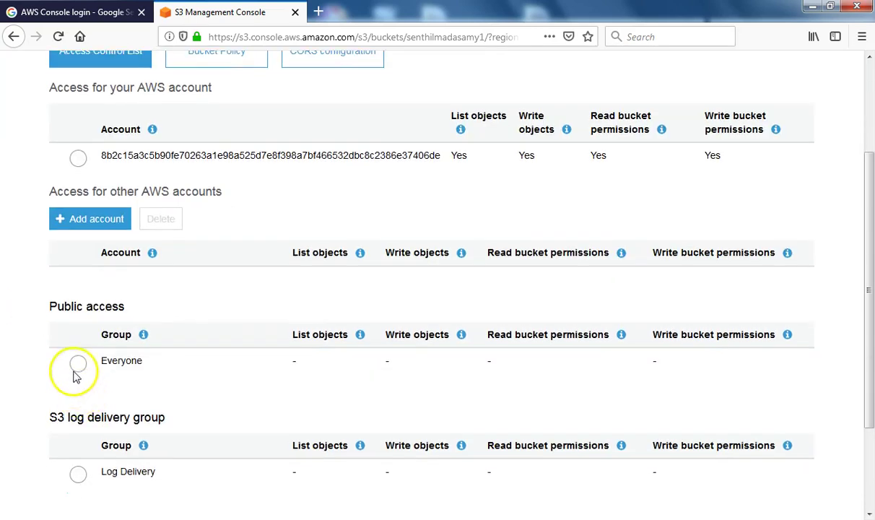
{"action": "left_click", "coordinate": [80, 365]}
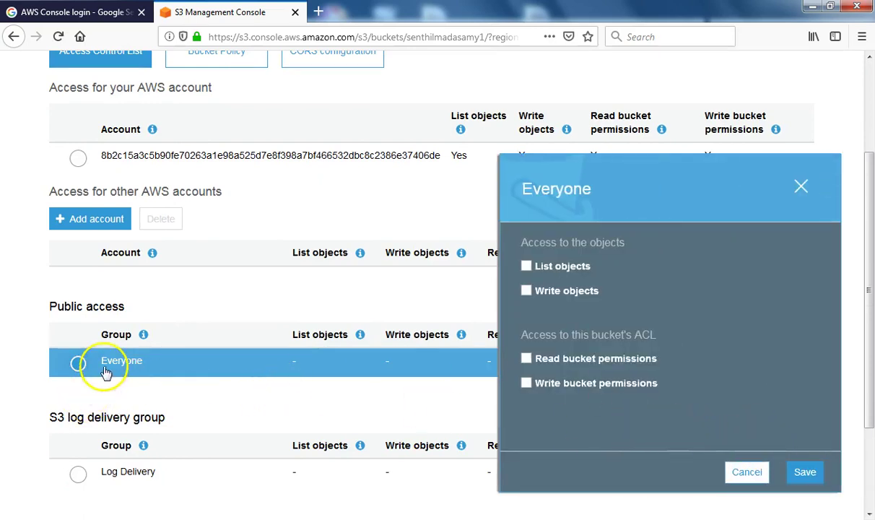
Step: Grant the Everyone group Read bucket permissions and save, flagging the bucket Public
{"action": "left_click", "coordinate": [806, 472]}
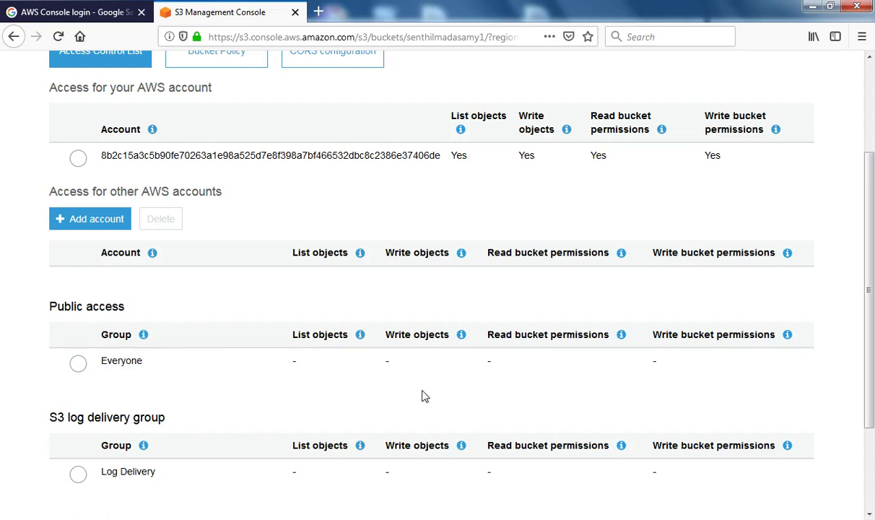
{"action": "left_click", "coordinate": [80, 363]}
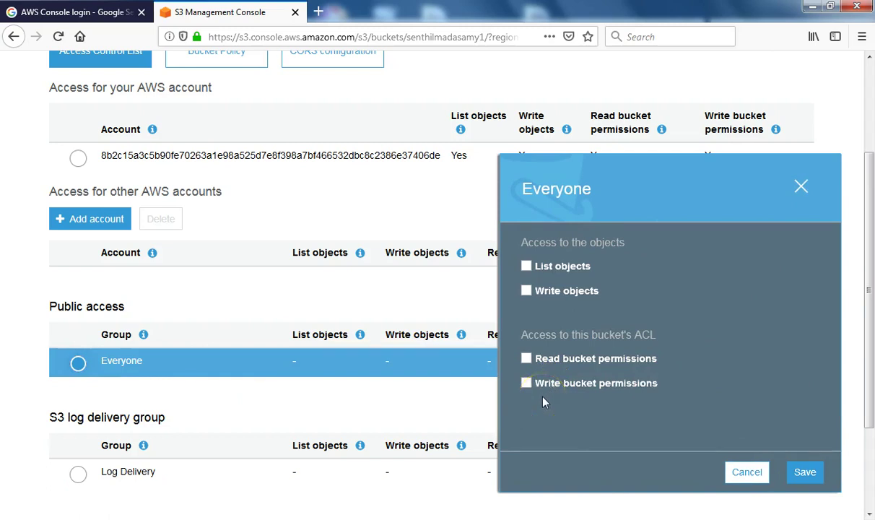
{"action": "left_click", "coordinate": [528, 359]}
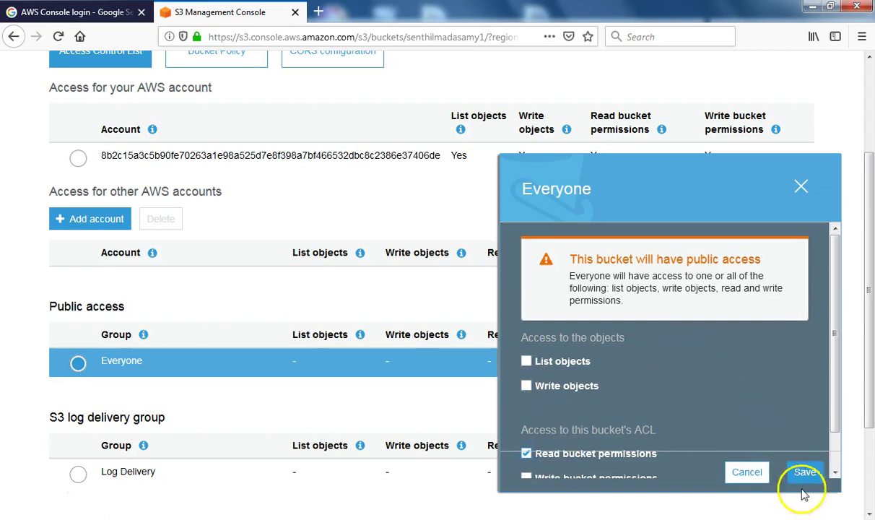
{"action": "scroll", "coordinate": [661, 390], "scroll_direction": "down", "scroll_amount": 1}
{"action": "scroll", "coordinate": [660, 387], "scroll_direction": "down", "scroll_amount": 3}
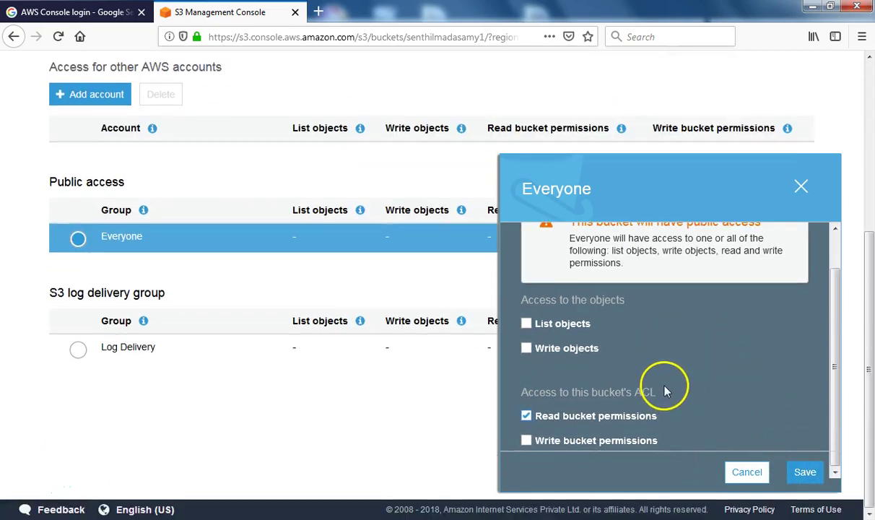
{"action": "left_click", "coordinate": [806, 474]}
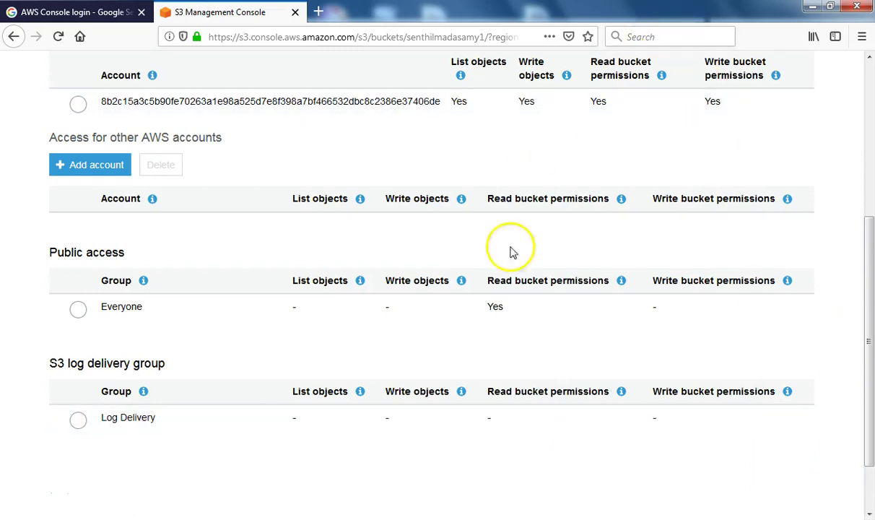
{"action": "scroll", "coordinate": [564, 296], "scroll_direction": "up", "scroll_amount": 4}
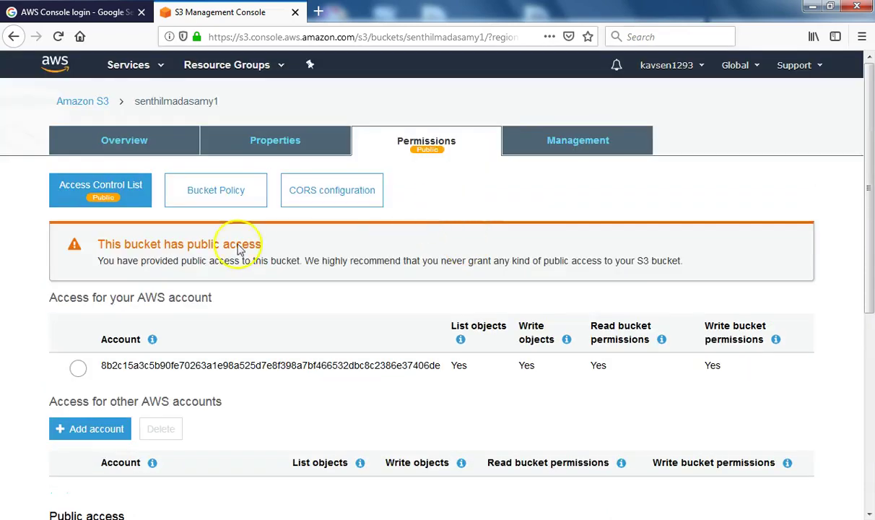
Step: Look over the bucket's Management settings, then return to the bucket list showing both buckets Public
{"action": "left_click", "coordinate": [578, 144]}
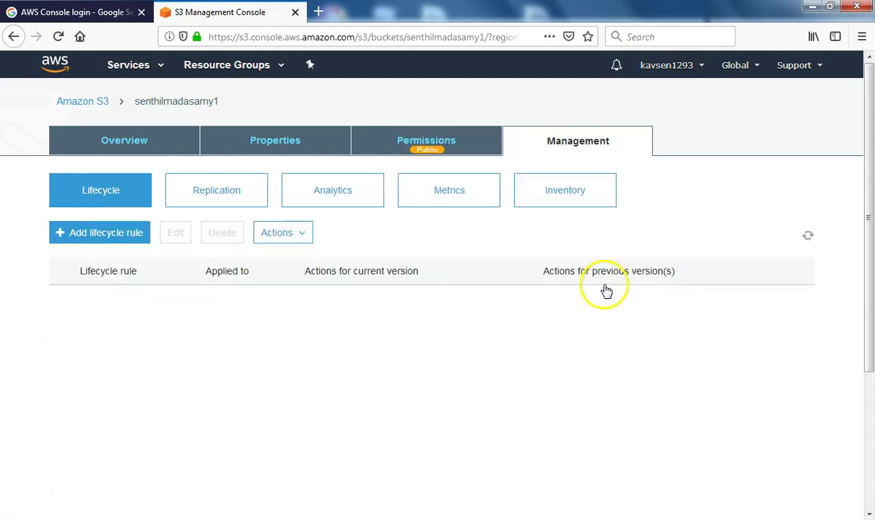
{"action": "scroll", "coordinate": [606, 289], "scroll_direction": "down", "scroll_amount": 3}
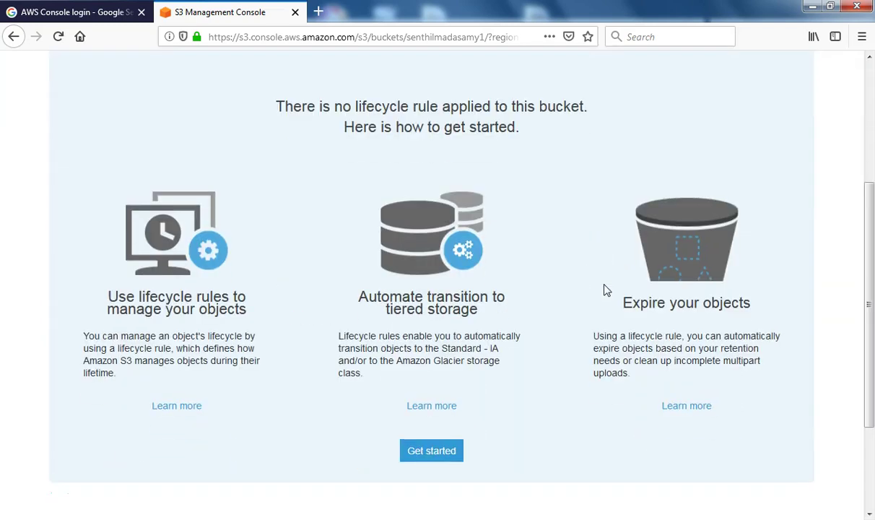
{"action": "scroll", "coordinate": [606, 290], "scroll_direction": "up", "scroll_amount": 3}
{"action": "left_click", "coordinate": [444, 213]}
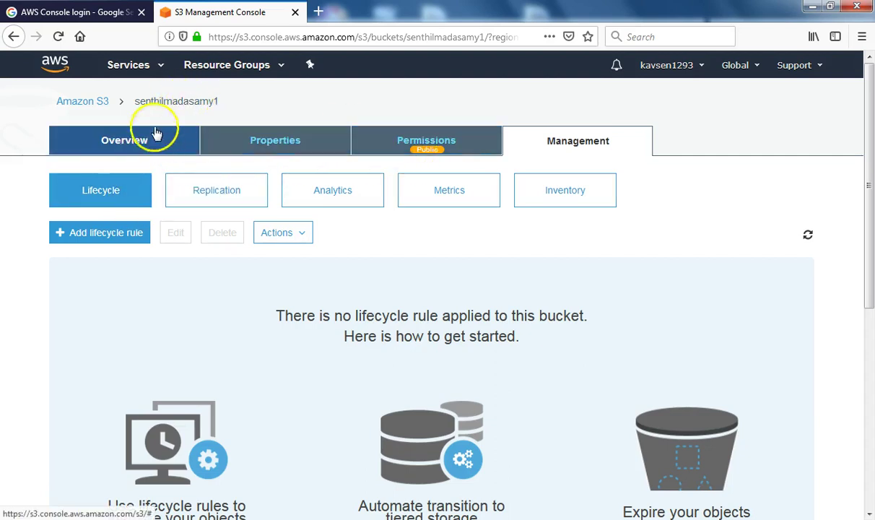
{"action": "left_click", "coordinate": [146, 99]}
{"action": "left_click", "coordinate": [103, 106]}
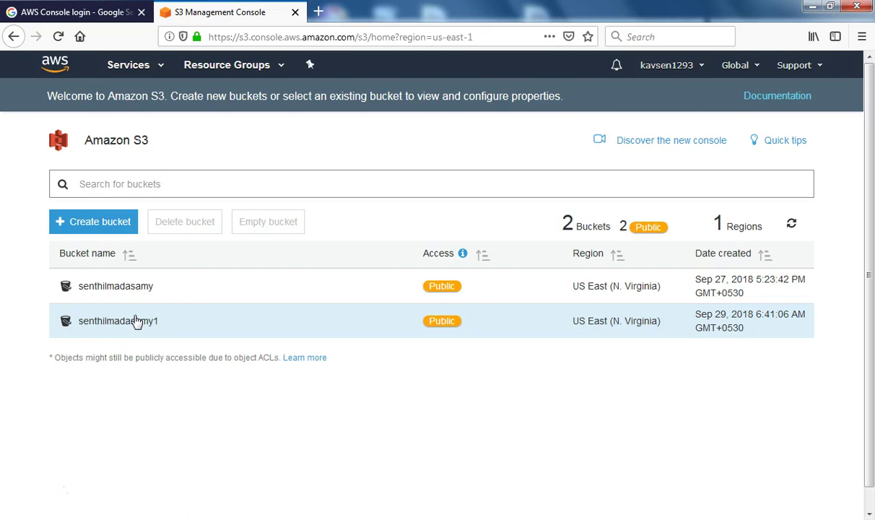
Step: Open the newer bucket to view its contents
{"action": "left_click", "coordinate": [137, 323]}
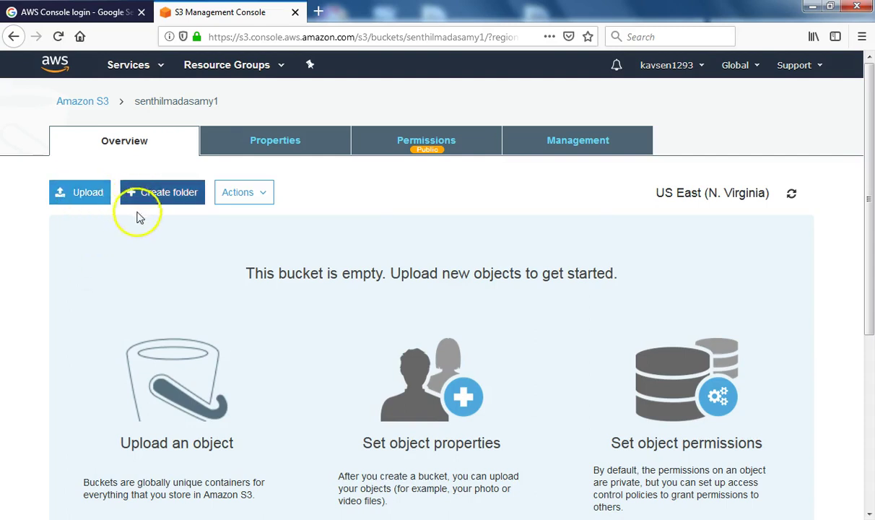
{"action": "scroll", "coordinate": [145, 228], "scroll_direction": "down", "scroll_amount": 3}
{"action": "scroll", "coordinate": [152, 231], "scroll_direction": "up", "scroll_amount": 2}
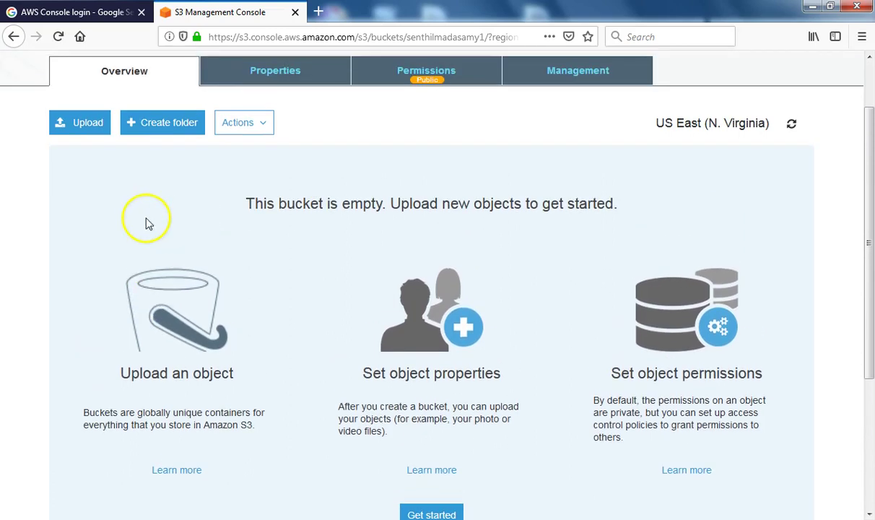
Step: Upload index.html, about.html and 1.jpg from the mani project - Changed folder into the bucket
{"action": "left_click", "coordinate": [85, 123]}
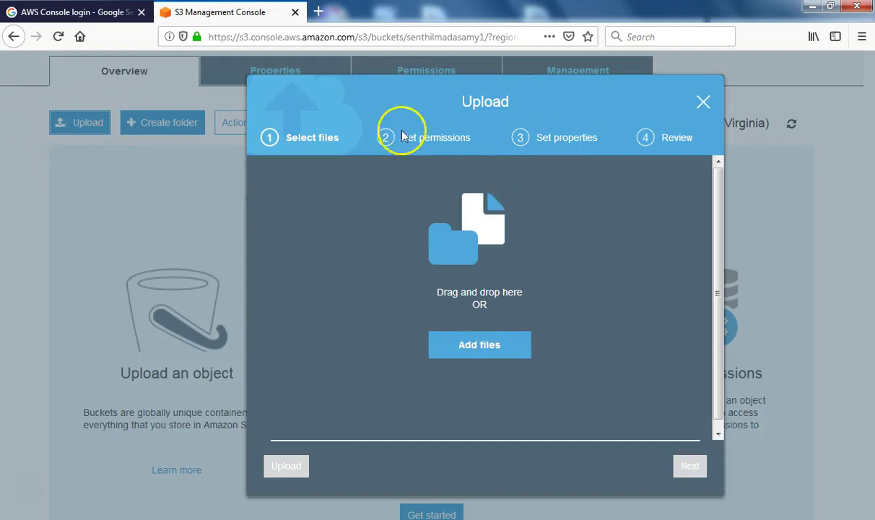
{"action": "left_click", "coordinate": [493, 350]}
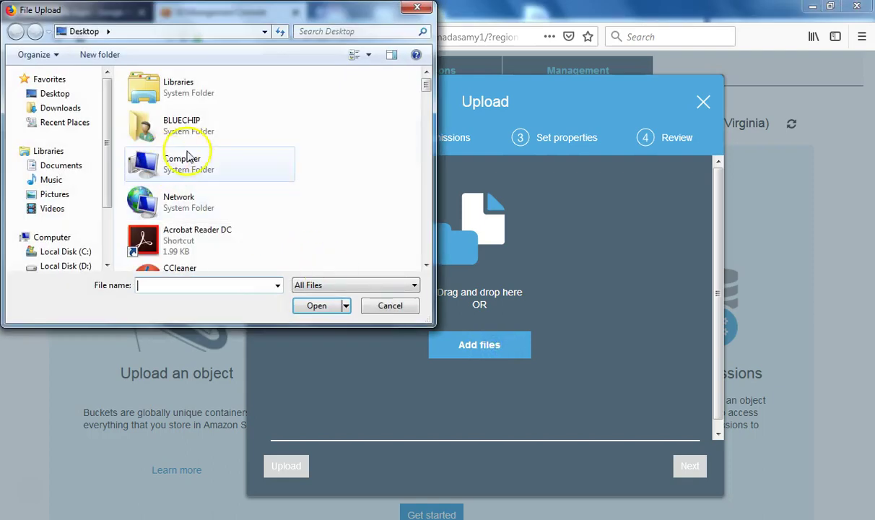
{"action": "left_click", "coordinate": [174, 163]}
{"action": "scroll", "coordinate": [217, 204], "scroll_direction": "down", "scroll_amount": 3}
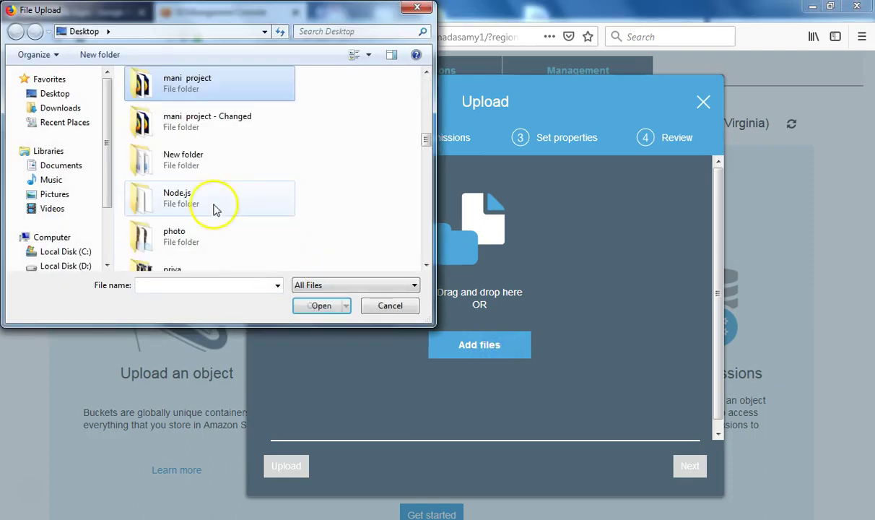
{"action": "double_click", "coordinate": [190, 117]}
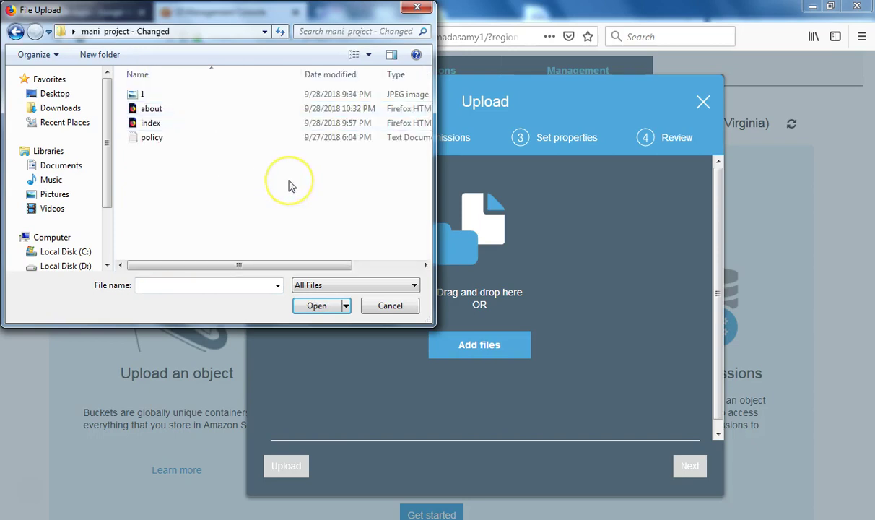
{"action": "left_click", "coordinate": [152, 124]}
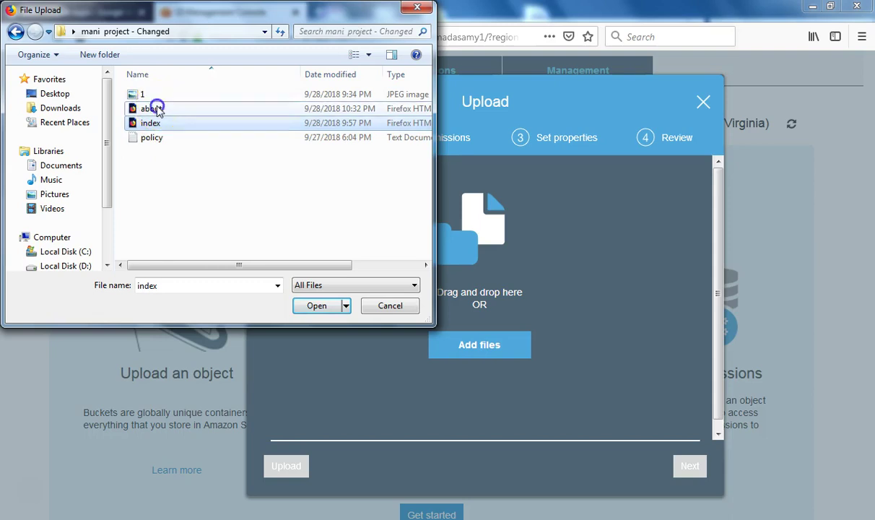
{"action": "left_click", "coordinate": [179, 109], "text": "ctrl"}
{"action": "left_click", "coordinate": [137, 94], "text": "ctrl"}
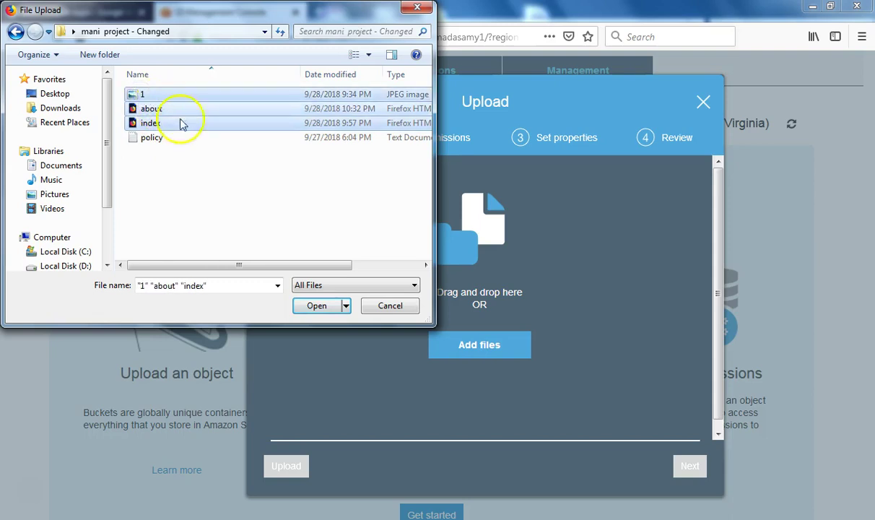
{"action": "left_click", "coordinate": [317, 306]}
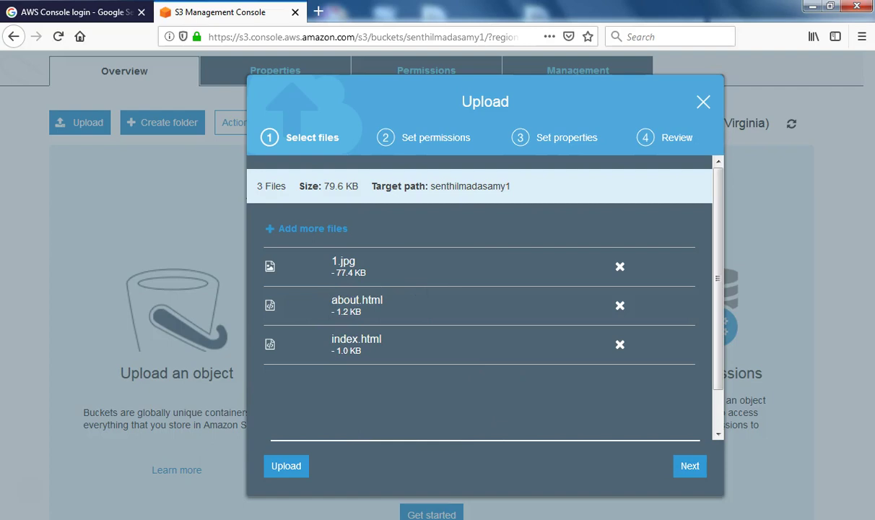
{"action": "left_click", "coordinate": [291, 469]}
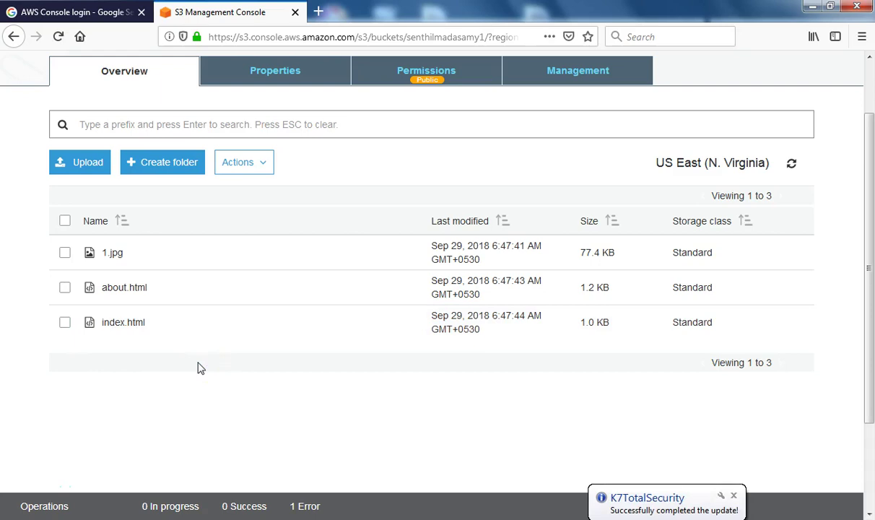
Step: Review the bucket's file list and its object Actions menu
{"action": "scroll", "coordinate": [433, 260], "scroll_direction": "up", "scroll_amount": 2}
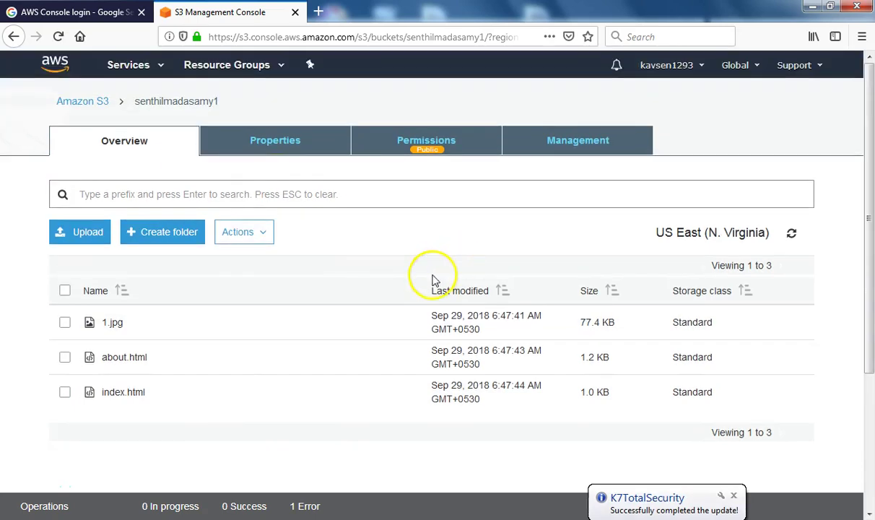
{"action": "scroll", "coordinate": [434, 280], "scroll_direction": "down", "scroll_amount": 1}
{"action": "scroll", "coordinate": [434, 280], "scroll_direction": "down", "scroll_amount": 1}
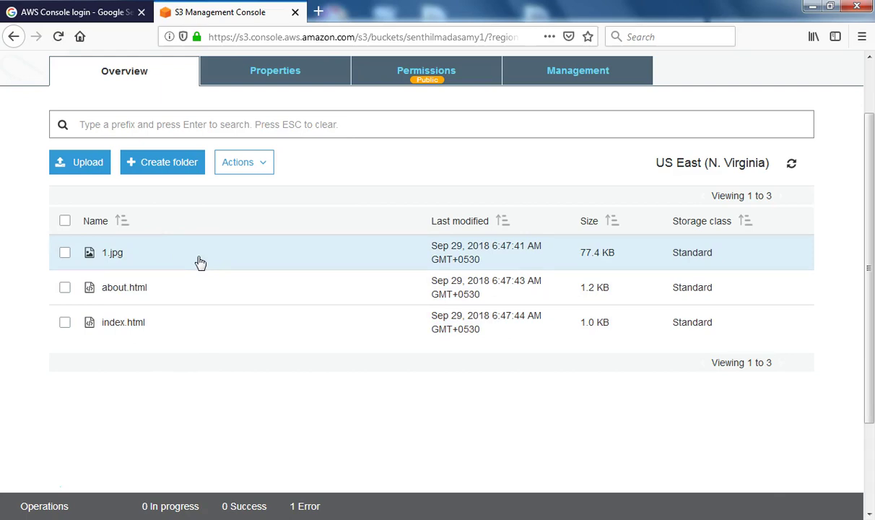
{"action": "scroll", "coordinate": [246, 318], "scroll_direction": "up", "scroll_amount": 2}
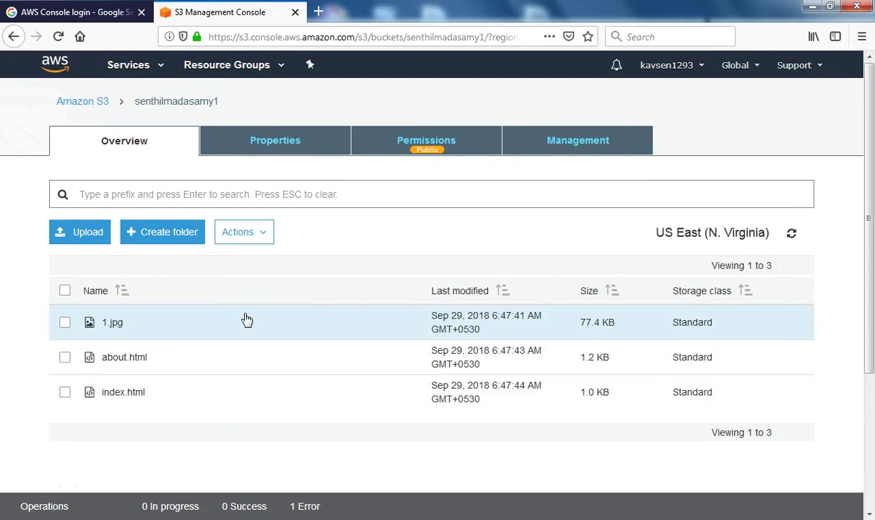
{"action": "left_click", "coordinate": [260, 233]}
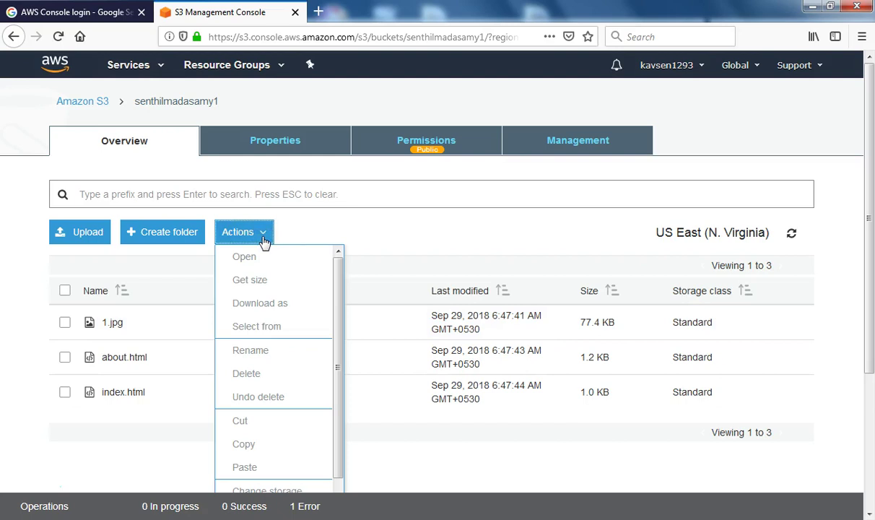
{"action": "left_click", "coordinate": [405, 222]}
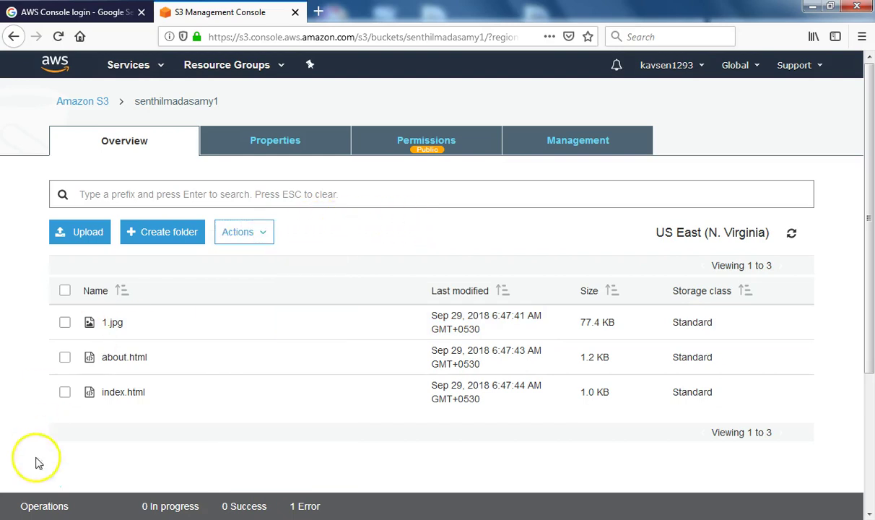
Step: Check the Actions menu once more, then switch to the bucket's Permissions settings
{"action": "left_click", "coordinate": [78, 462]}
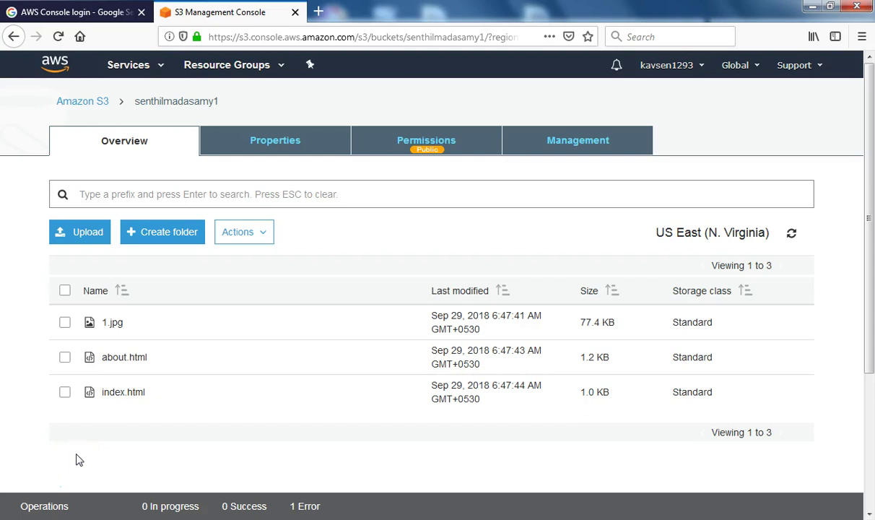
{"action": "left_click", "coordinate": [257, 235]}
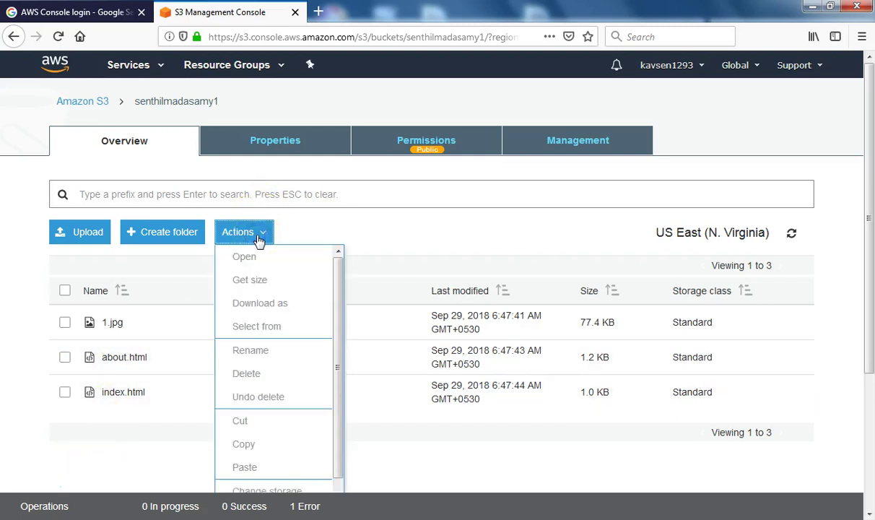
{"action": "scroll", "coordinate": [245, 394], "scroll_direction": "down", "scroll_amount": 5}
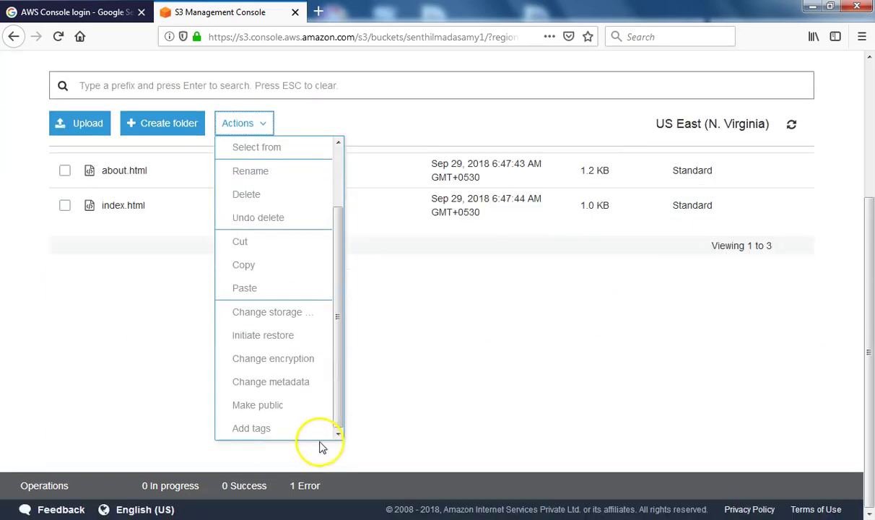
{"action": "left_click", "coordinate": [23, 475]}
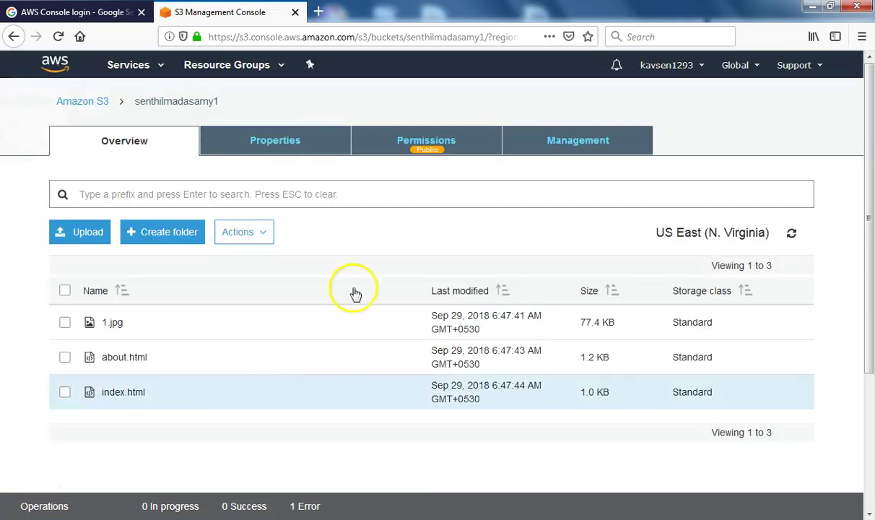
{"action": "left_click", "coordinate": [429, 137]}
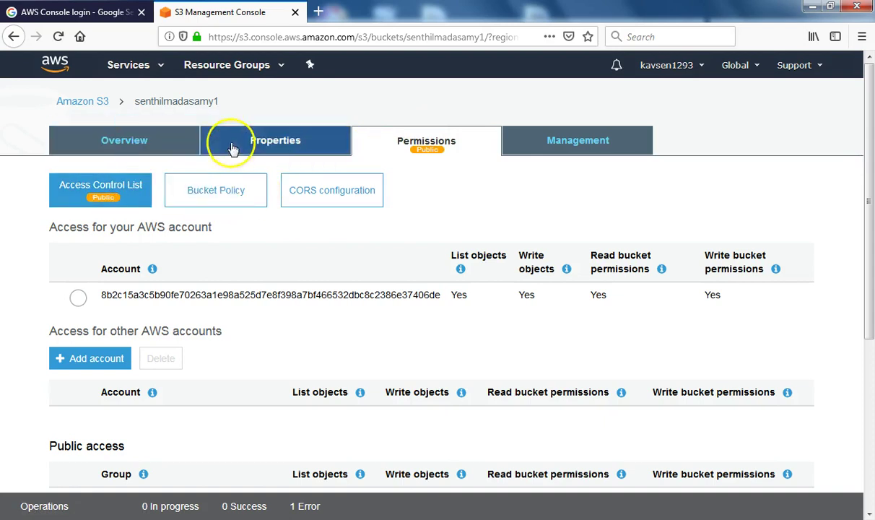
Step: Open the empty bucket policy editor and bring the mani project - Changed folder window forward
{"action": "left_click", "coordinate": [240, 190]}
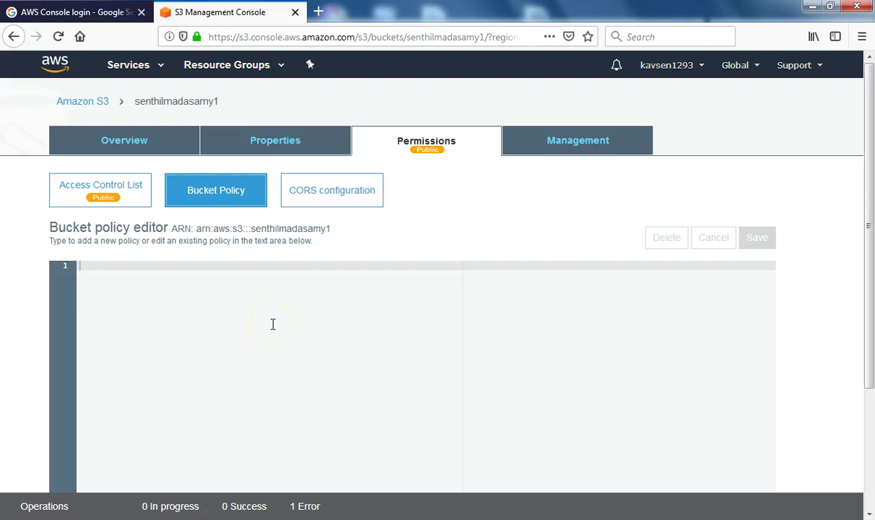
{"action": "scroll", "coordinate": [273, 324], "scroll_direction": "down", "scroll_amount": 2}
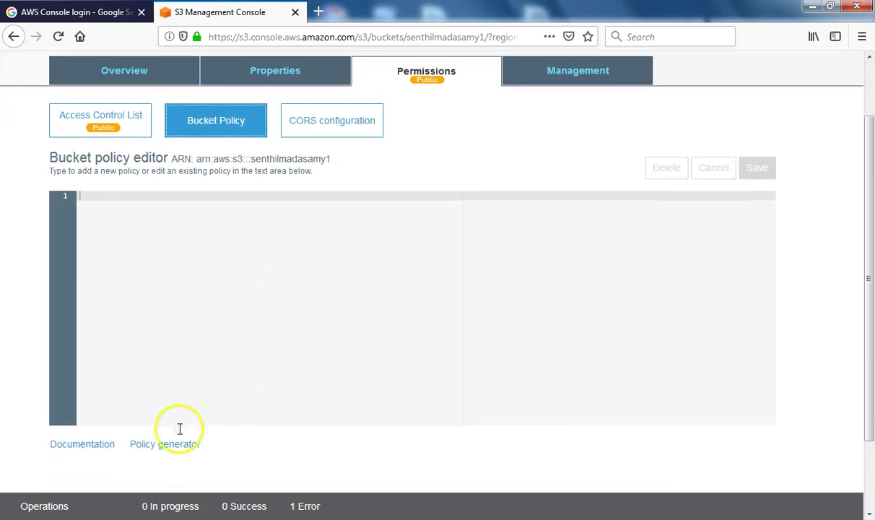
{"action": "mouse_move", "coordinate": [230, 519]}
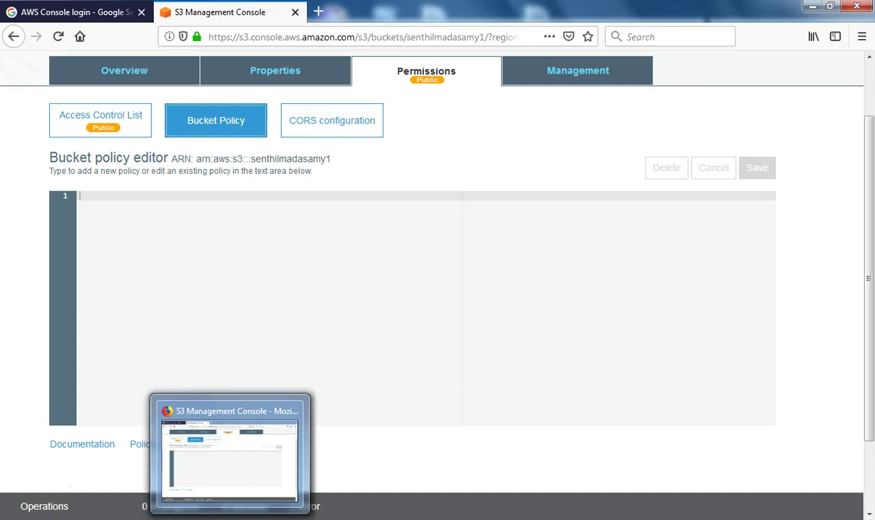
{"action": "mouse_move", "coordinate": [315, 519]}
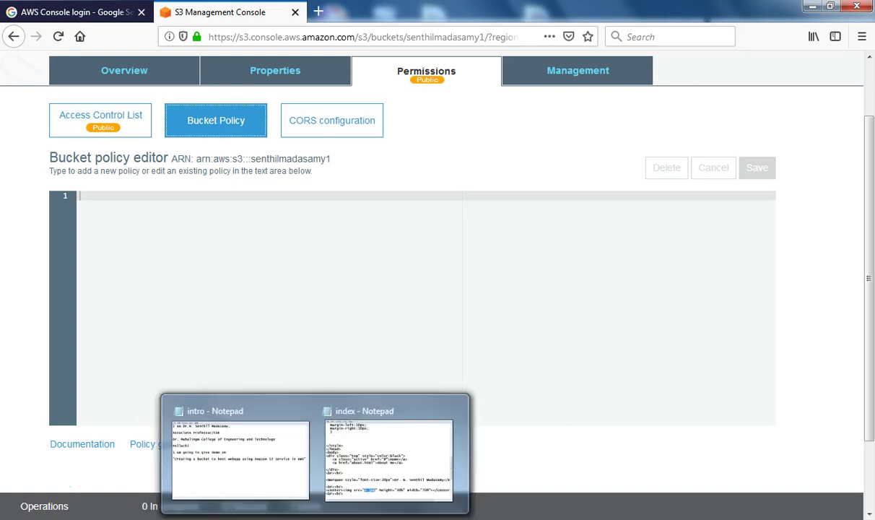
{"action": "mouse_move", "coordinate": [163, 519]}
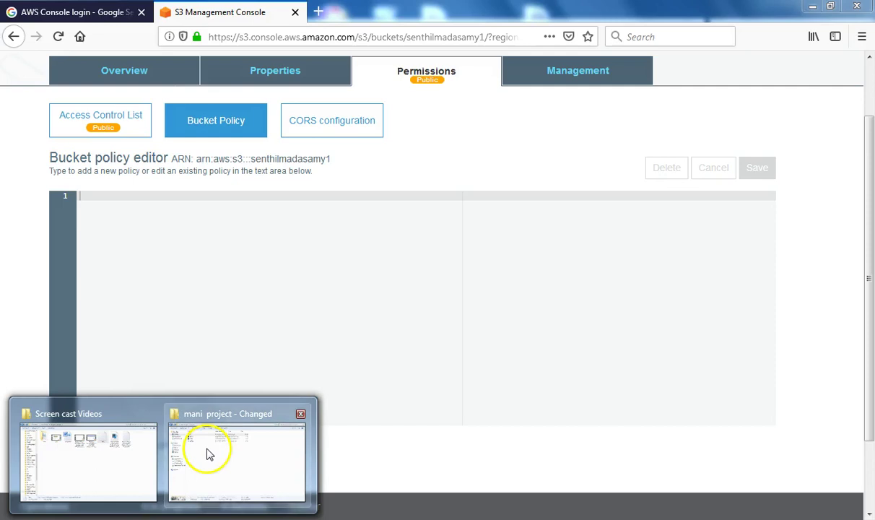
{"action": "left_click", "coordinate": [210, 404]}
{"action": "left_click", "coordinate": [129, 135]}
Step: Open the policy file in Notepad to view the GetObject bucket policy template
{"action": "right_click", "coordinate": [129, 135]}
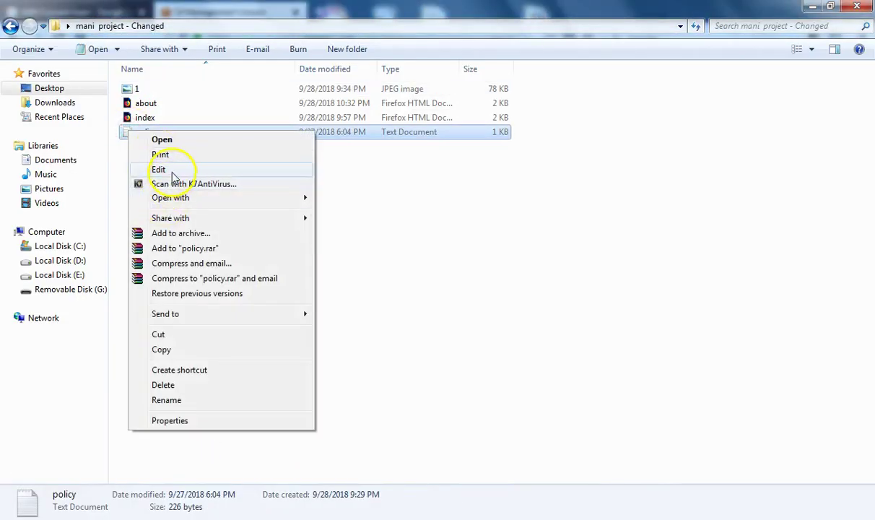
{"action": "left_click", "coordinate": [172, 172]}
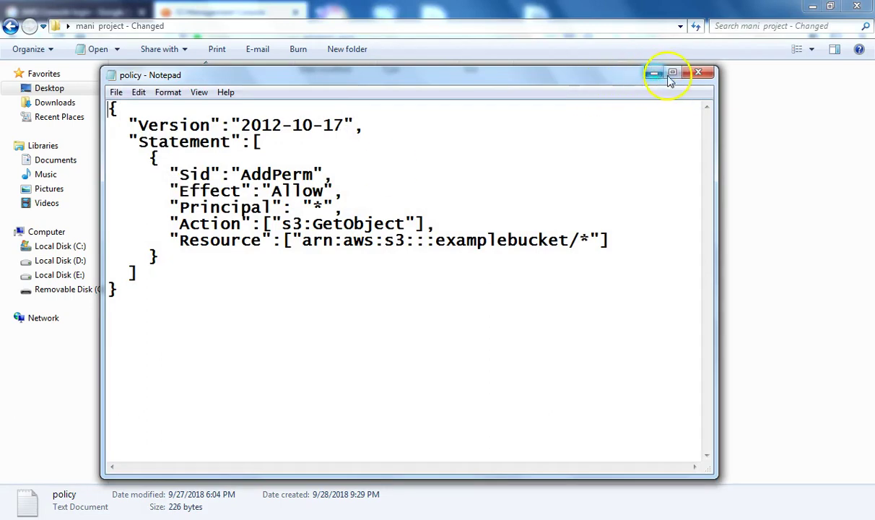
{"action": "left_click", "coordinate": [672, 73]}
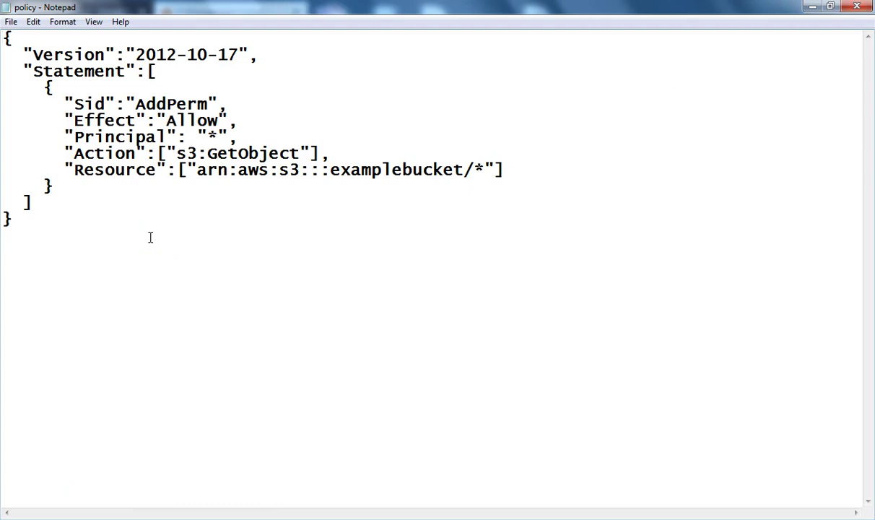
{"action": "left_click", "coordinate": [828, 7]}
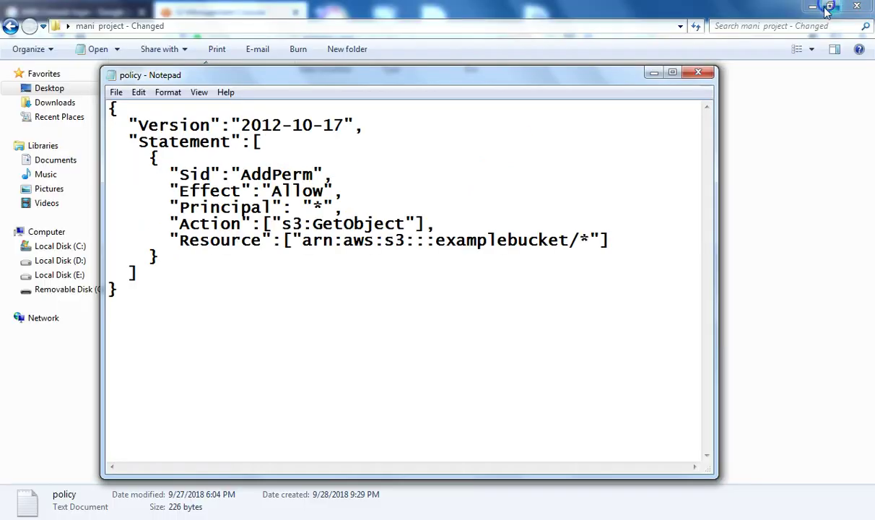
Step: Inspect the policy JSON and select the examplebucket placeholder in the Resource line
{"action": "left_click", "coordinate": [489, 342]}
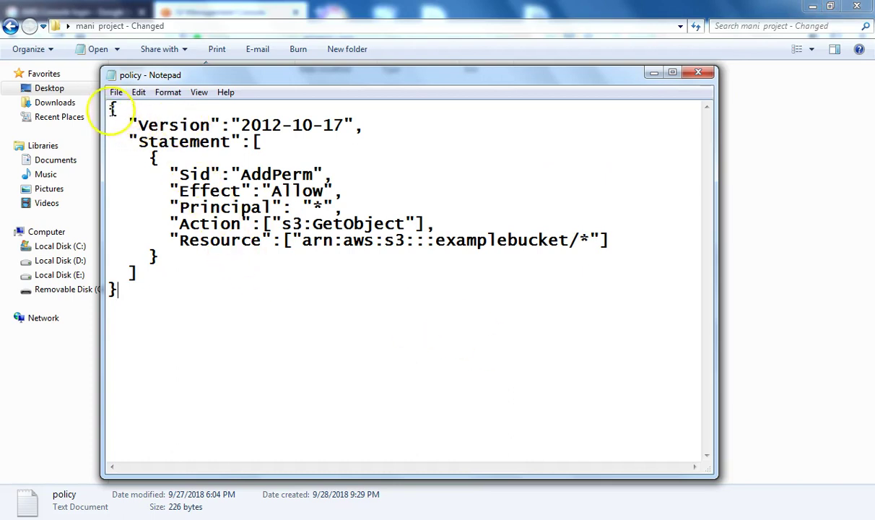
{"action": "left_click_drag", "start_coordinate": [129, 126], "coordinate": [379, 293]}
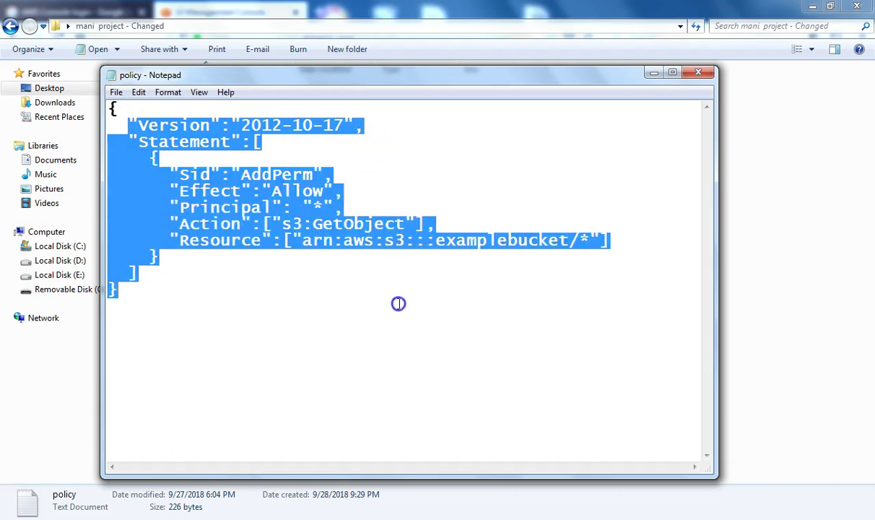
{"action": "left_click", "coordinate": [223, 296]}
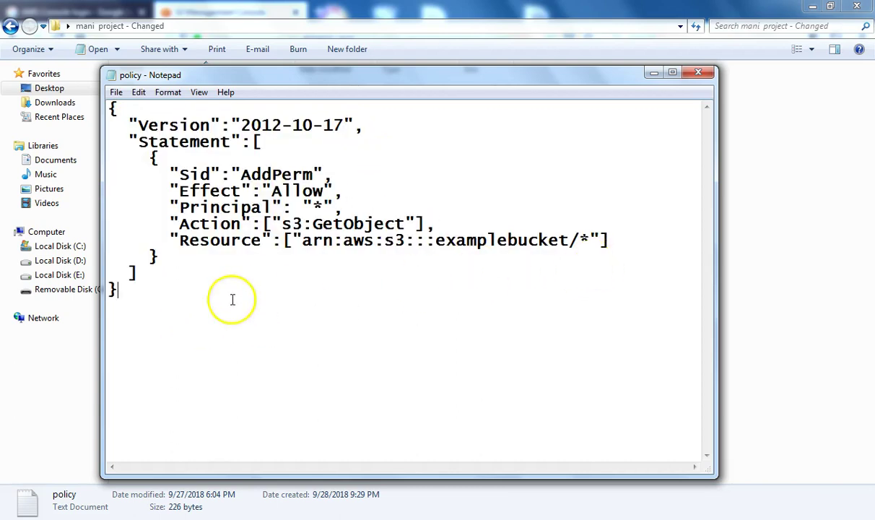
{"action": "left_click_drag", "start_coordinate": [124, 293], "coordinate": [100, 105]}
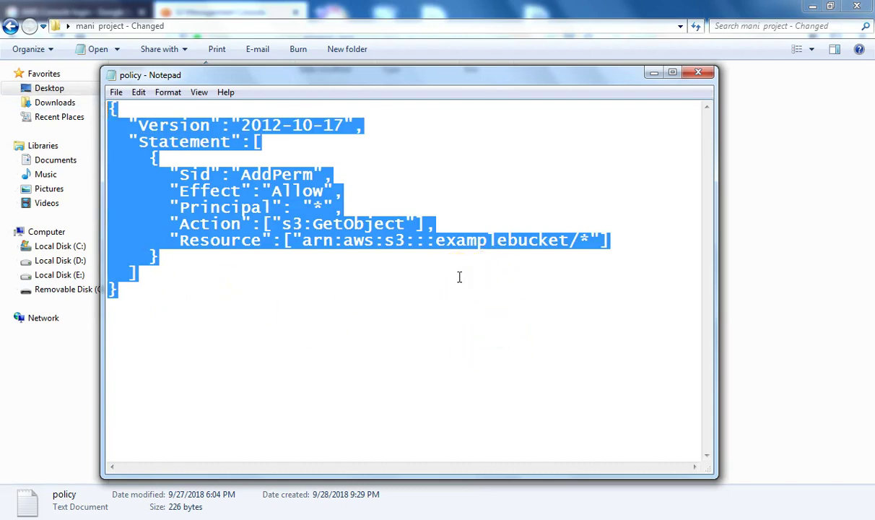
{"action": "left_click", "coordinate": [440, 239]}
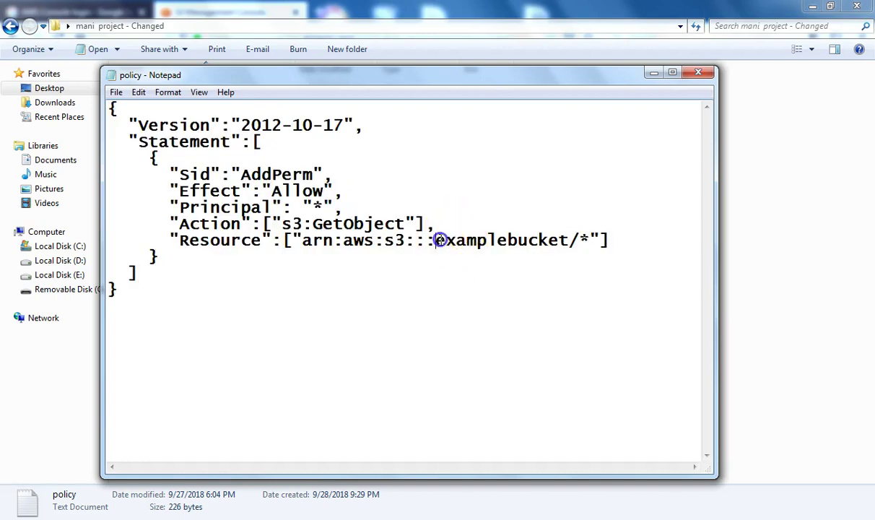
{"action": "left_click", "coordinate": [569, 240]}
{"action": "left_click_drag", "start_coordinate": [570, 239], "coordinate": [448, 239]}
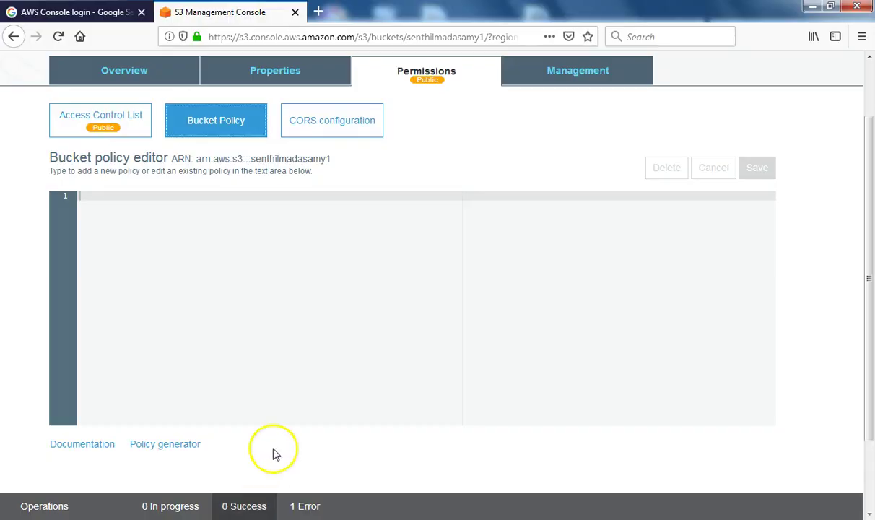
Step: Replace the examplebucket placeholder in the policy with the bucket's own name
{"action": "scroll", "coordinate": [293, 261], "scroll_direction": "up", "scroll_amount": 2}
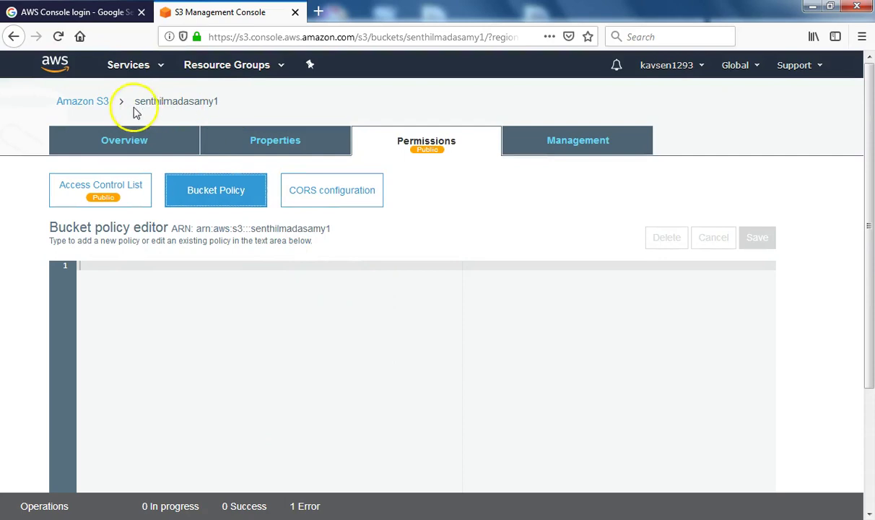
{"action": "mouse_move", "coordinate": [134, 102]}
{"action": "left_mouse_down"}
{"action": "mouse_move", "coordinate": [215, 105]}
{"action": "mouse_move", "coordinate": [148, 98]}
{"action": "left_mouse_up"}
{"action": "key", "text": "alt+Tab"}
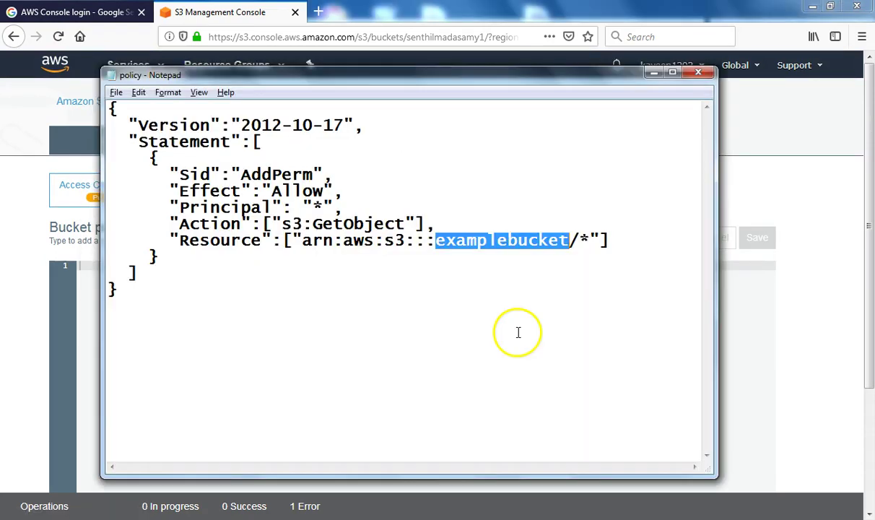
{"action": "type", "text": "senthilmadasamy1"}
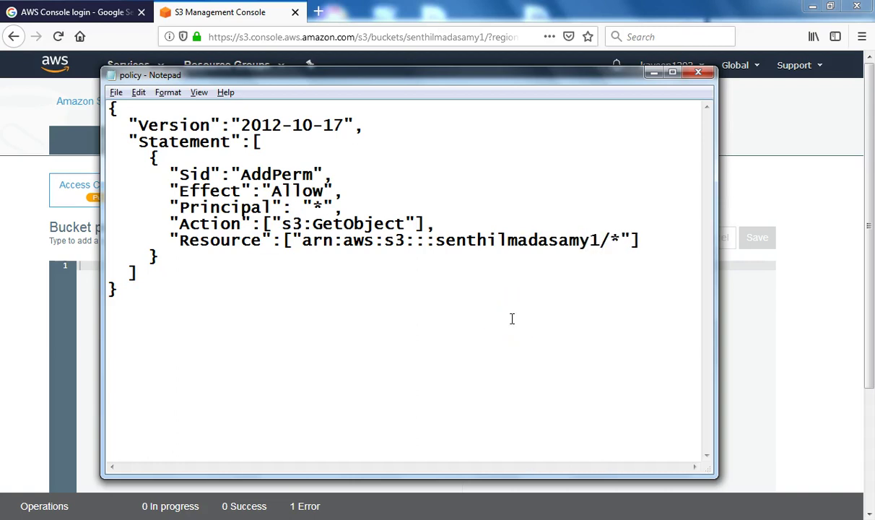
Step: Copy the entire edited policy and paste it into the S3 bucket policy editor
{"action": "left_click", "coordinate": [142, 306]}
{"action": "left_click_drag", "start_coordinate": [142, 306], "coordinate": [74, 97]}
{"action": "key", "text": "ctrl+c"}
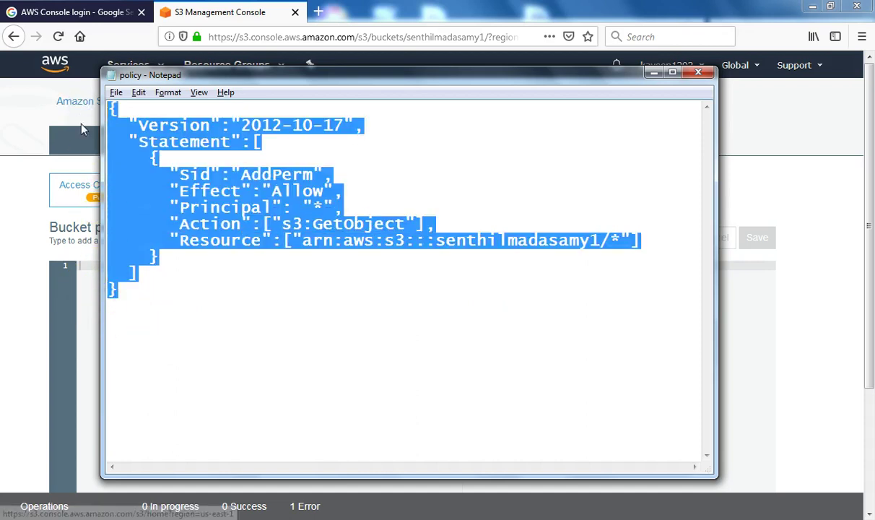
{"action": "left_click", "coordinate": [237, 320]}
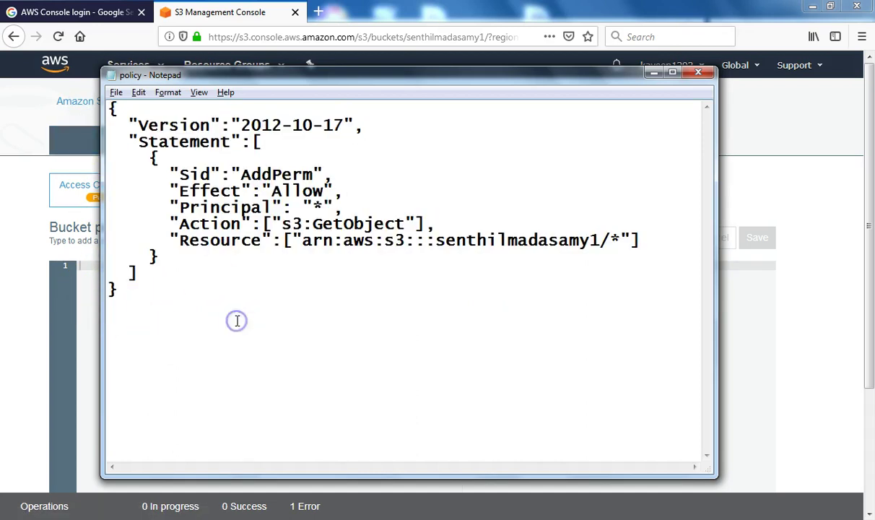
{"action": "key", "text": "alt+Tab"}
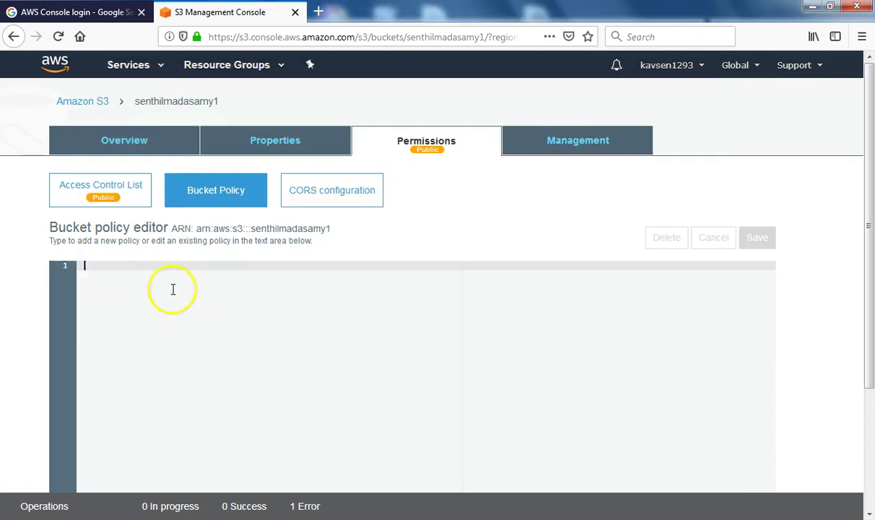
{"action": "key", "text": "ctrl+v"}
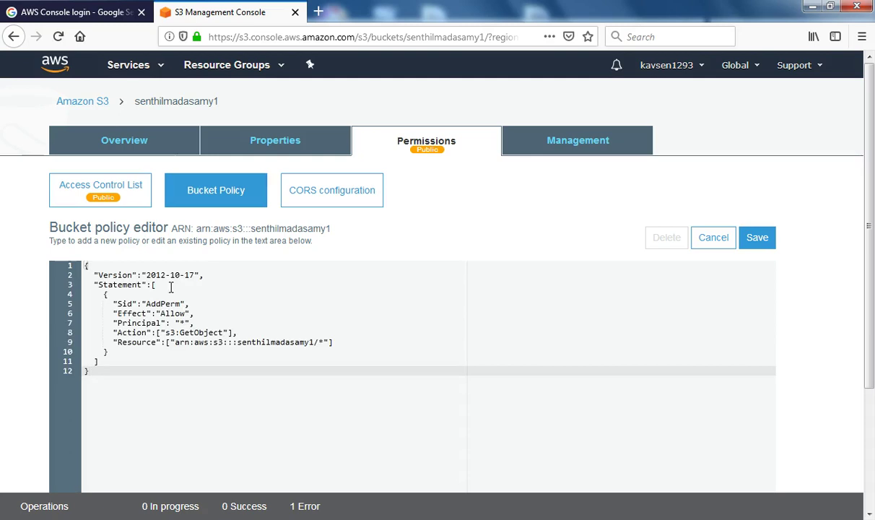
Step: Save the GetObject bucket policy and confirm the 'This bucket has public access' warning
{"action": "scroll", "coordinate": [362, 398], "scroll_direction": "down", "scroll_amount": 4}
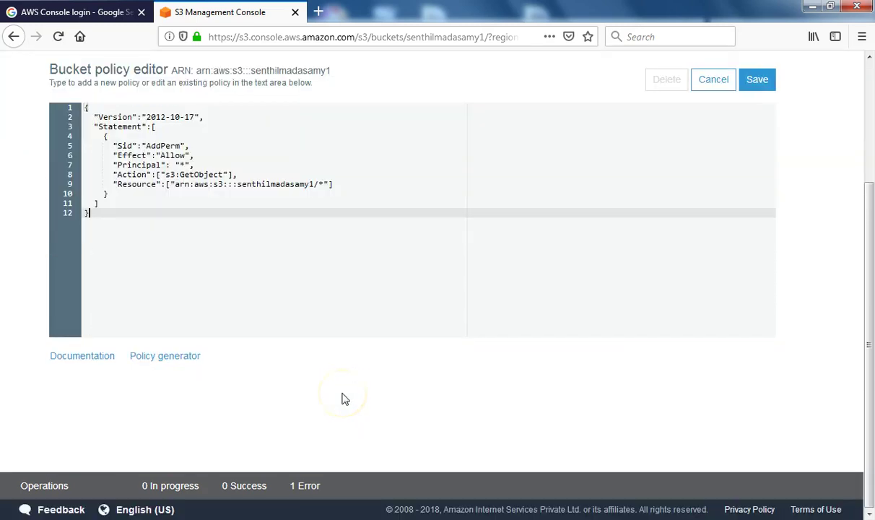
{"action": "scroll", "coordinate": [507, 316], "scroll_direction": "up", "scroll_amount": 4}
{"action": "left_click", "coordinate": [751, 220]}
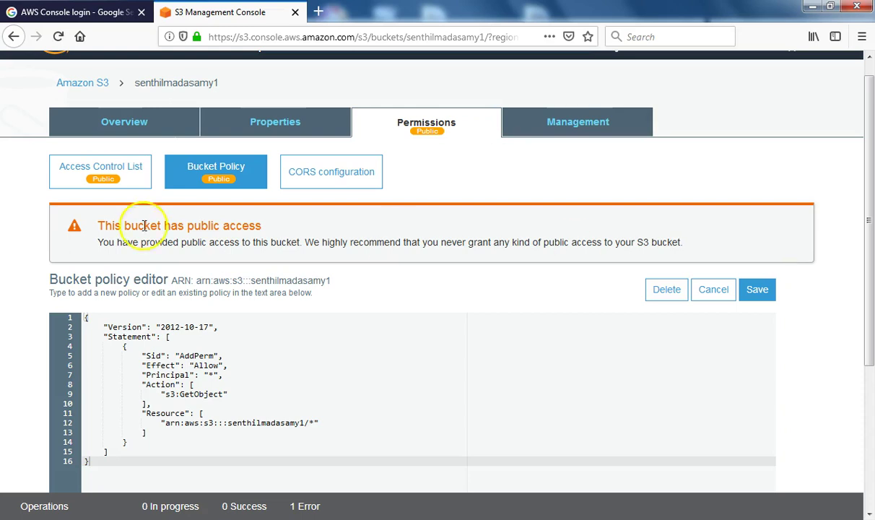
{"action": "left_click", "coordinate": [103, 181]}
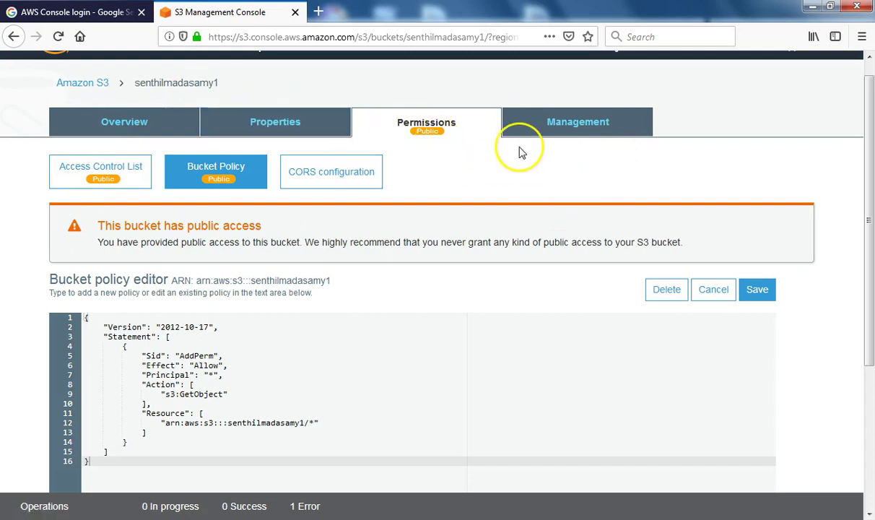
{"action": "scroll", "coordinate": [542, 370], "scroll_direction": "down", "scroll_amount": 3}
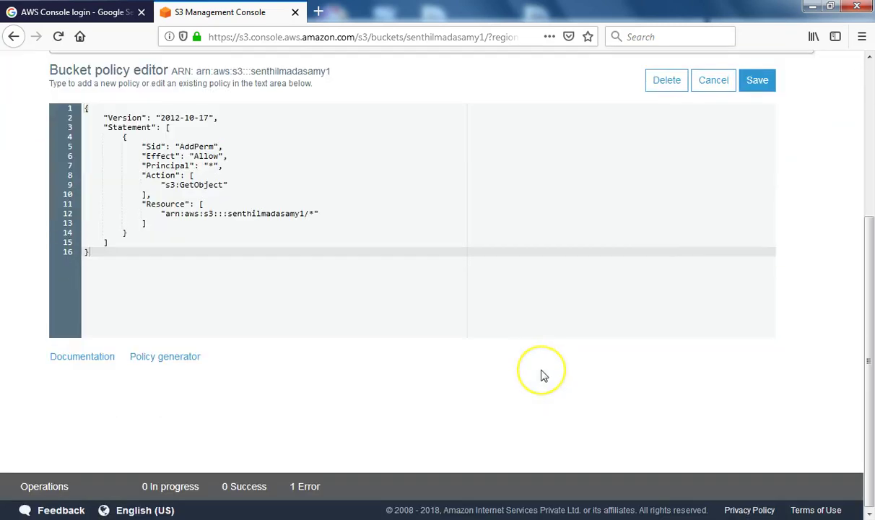
{"action": "scroll", "coordinate": [542, 370], "scroll_direction": "up", "scroll_amount": 3}
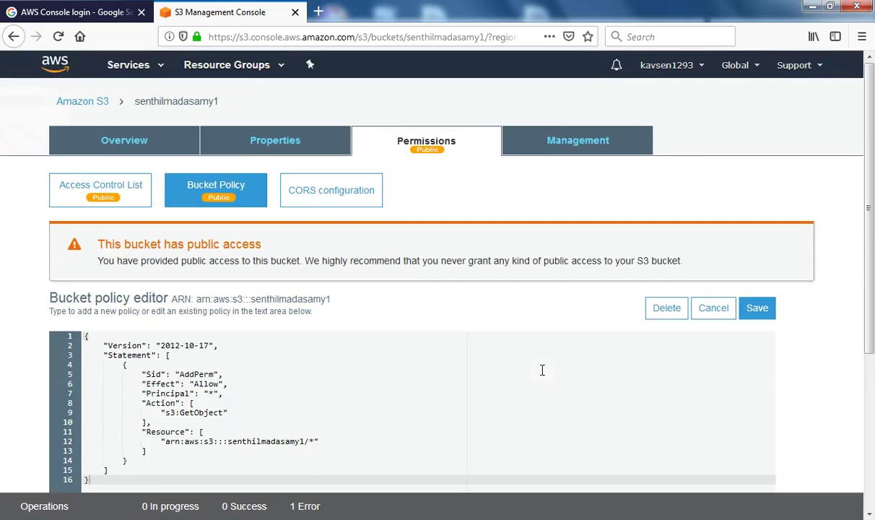
Step: Remove Everyone's Read bucket permissions in the access control list, save, and return to Overview
{"action": "left_click", "coordinate": [135, 185]}
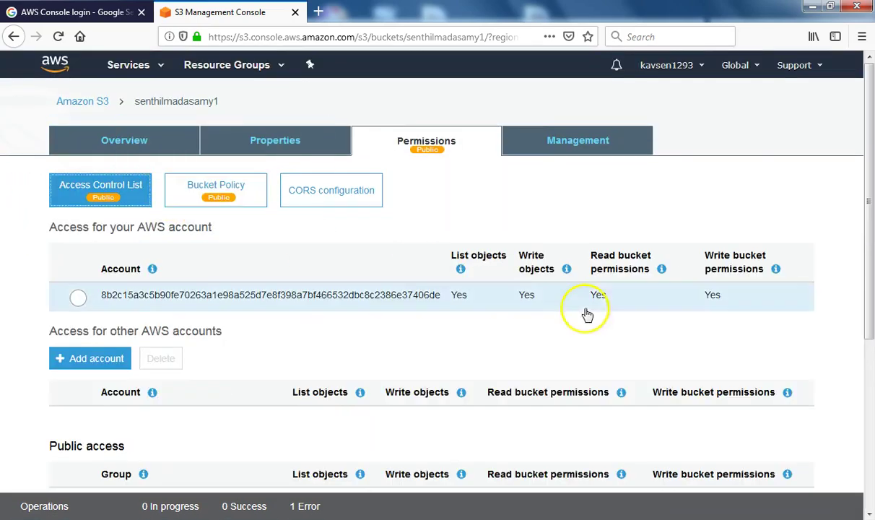
{"action": "scroll", "coordinate": [215, 426], "scroll_direction": "down", "scroll_amount": 3}
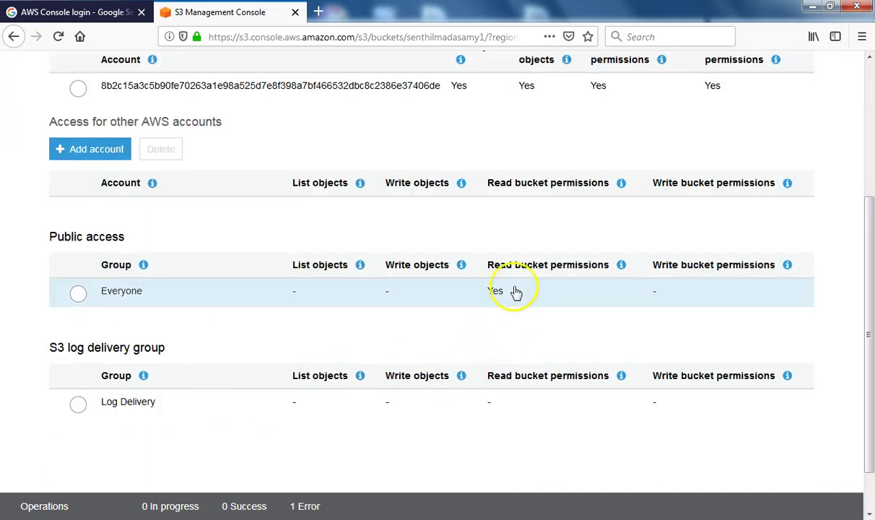
{"action": "left_click", "coordinate": [78, 292]}
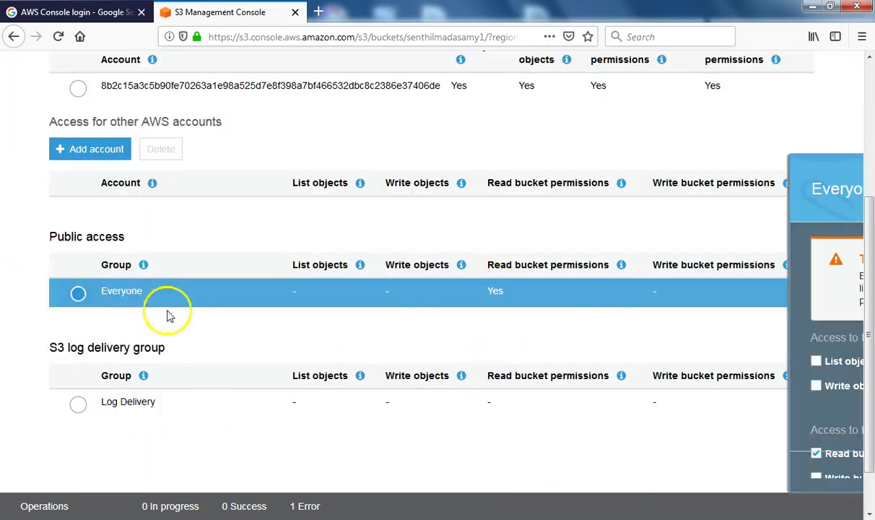
{"action": "left_click", "coordinate": [526, 454]}
{"action": "left_click", "coordinate": [798, 471]}
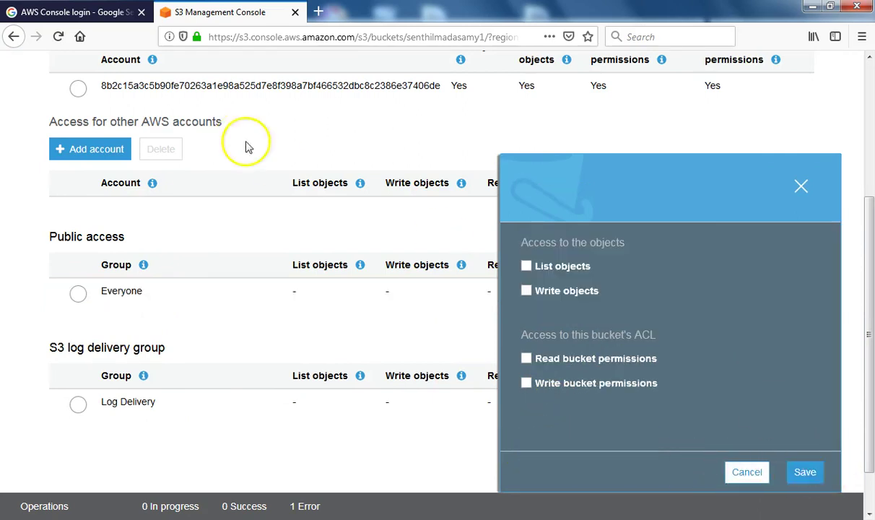
{"action": "scroll", "coordinate": [388, 263], "scroll_direction": "up", "scroll_amount": 3}
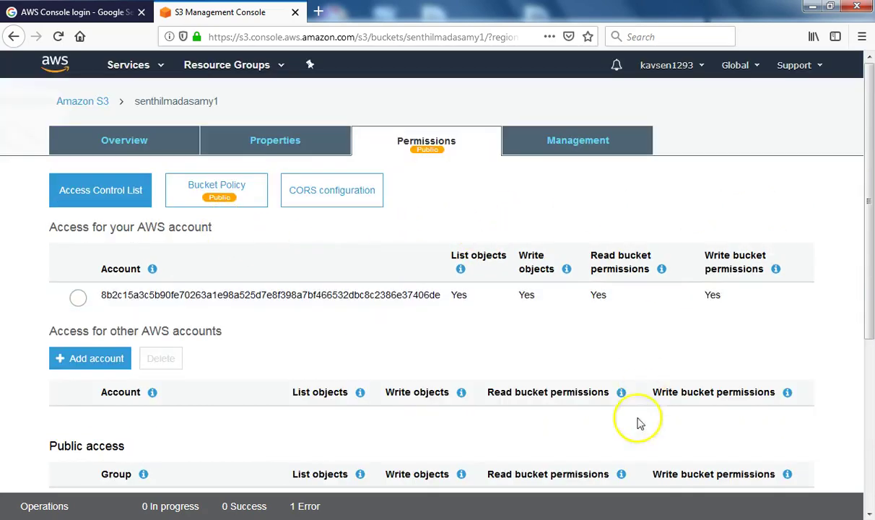
{"action": "left_click", "coordinate": [164, 148]}
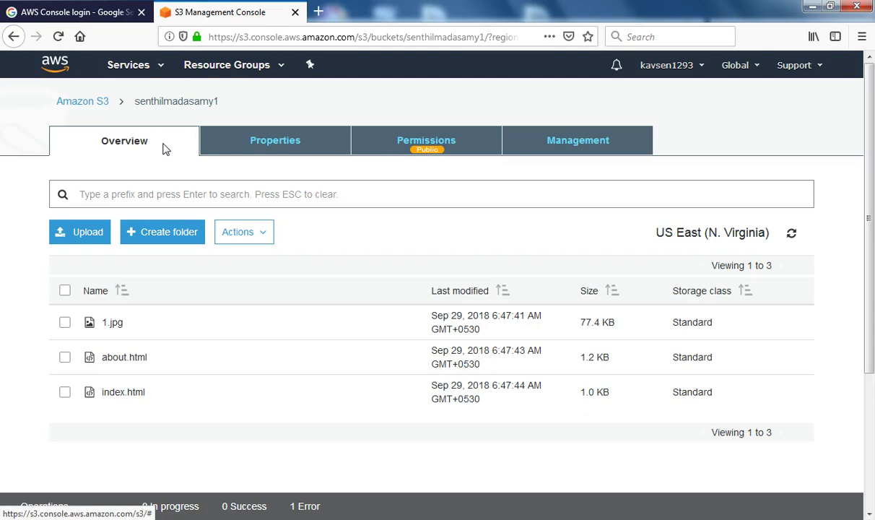
Step: Reopen the newer bucket from the bucket list and view index.html's overview with its object link
{"action": "left_click", "coordinate": [165, 103]}
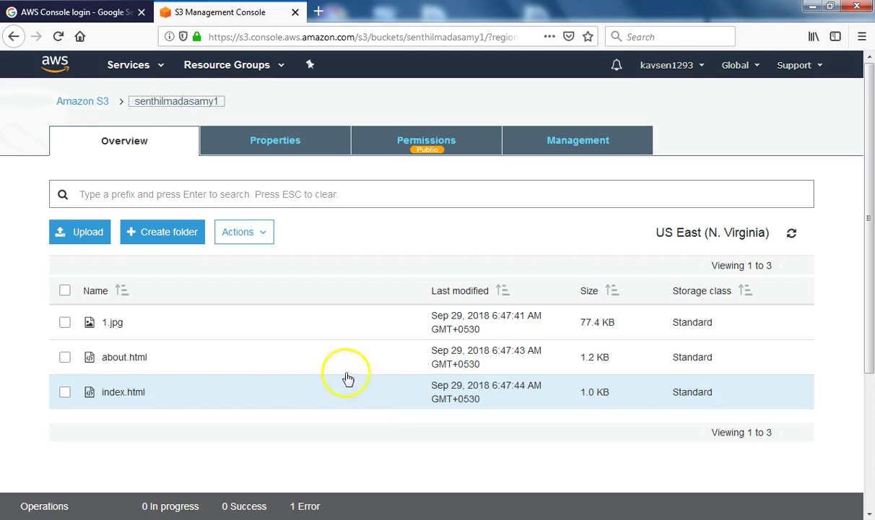
{"action": "left_click", "coordinate": [66, 105]}
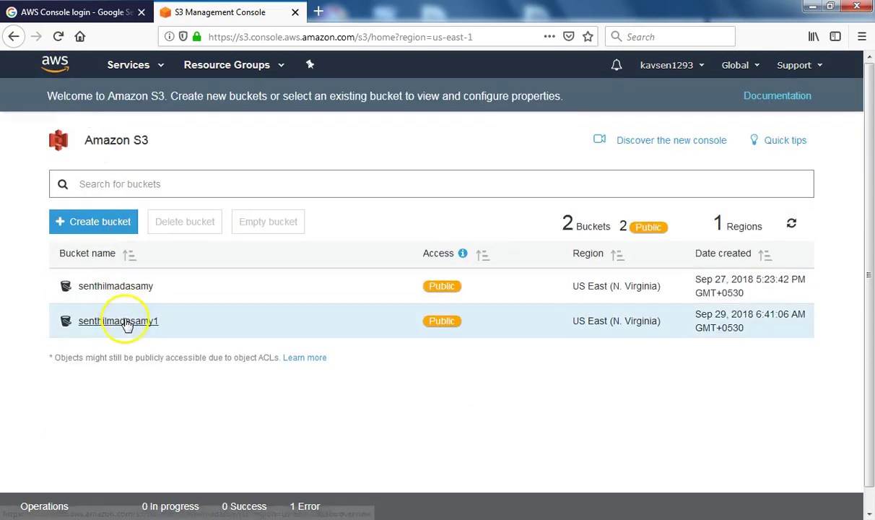
{"action": "left_click", "coordinate": [131, 320]}
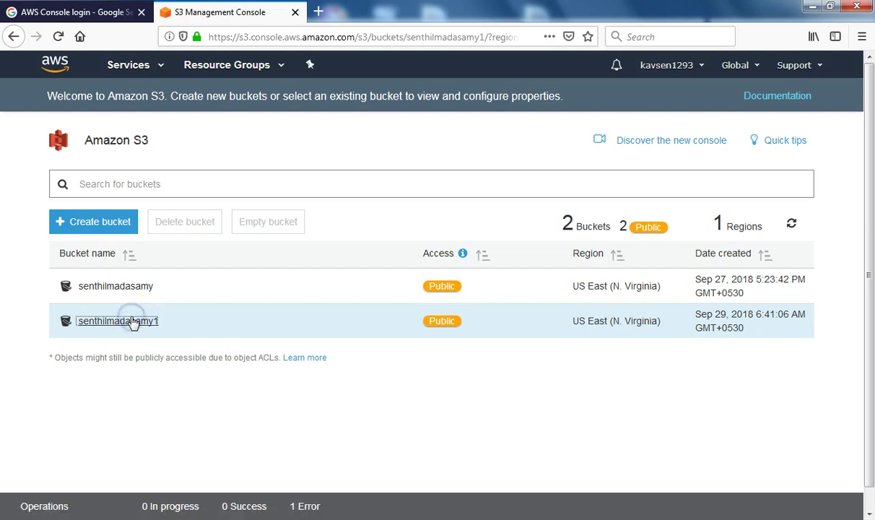
{"action": "left_click", "coordinate": [247, 395]}
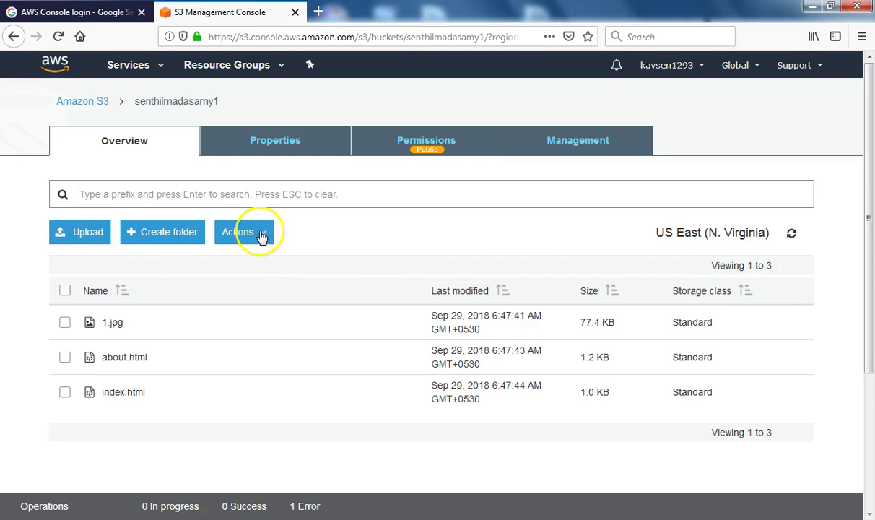
{"action": "key", "text": "alt+Left"}
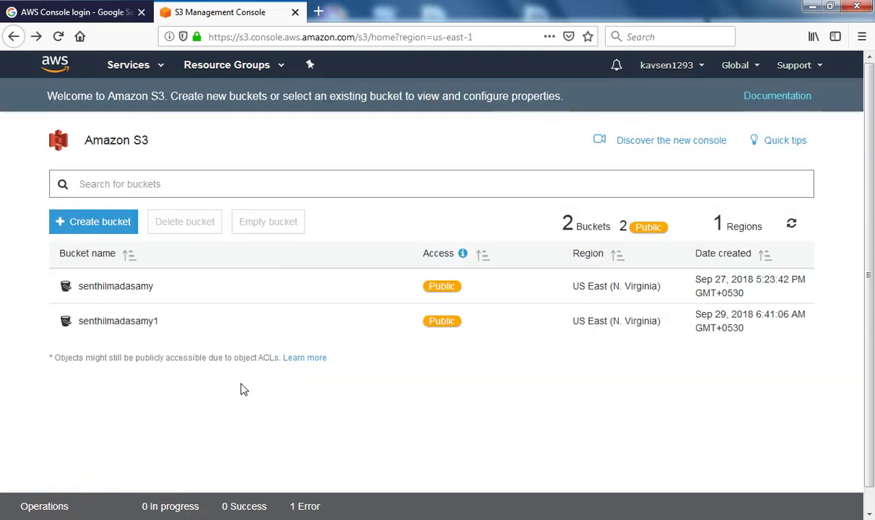
{"action": "left_click", "coordinate": [139, 323]}
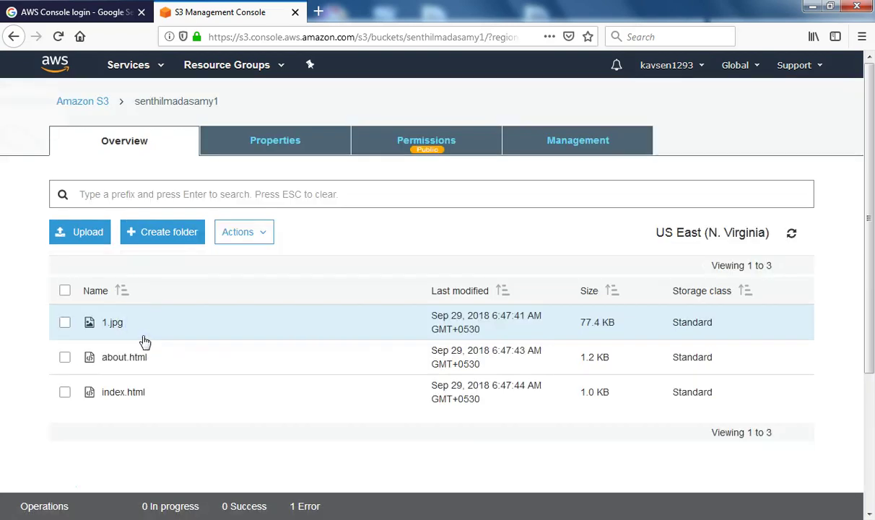
{"action": "left_click", "coordinate": [133, 394]}
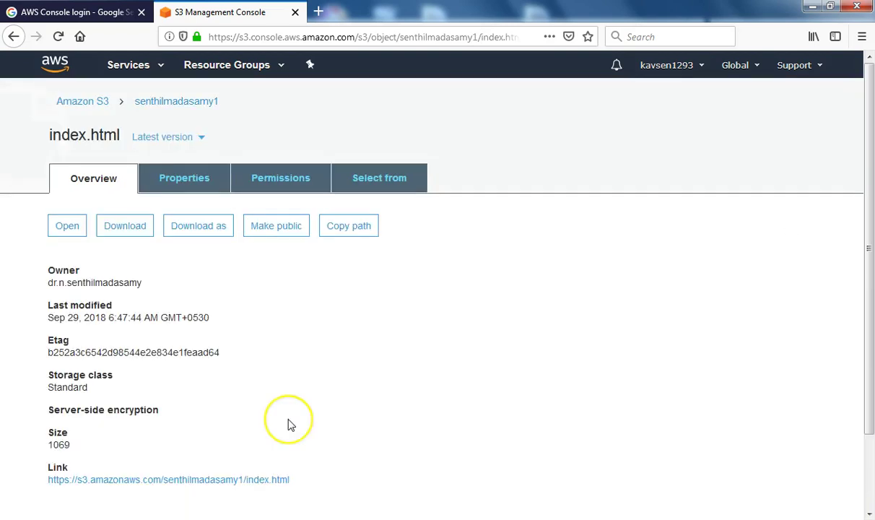
{"action": "scroll", "coordinate": [289, 424], "scroll_direction": "down", "scroll_amount": 2}
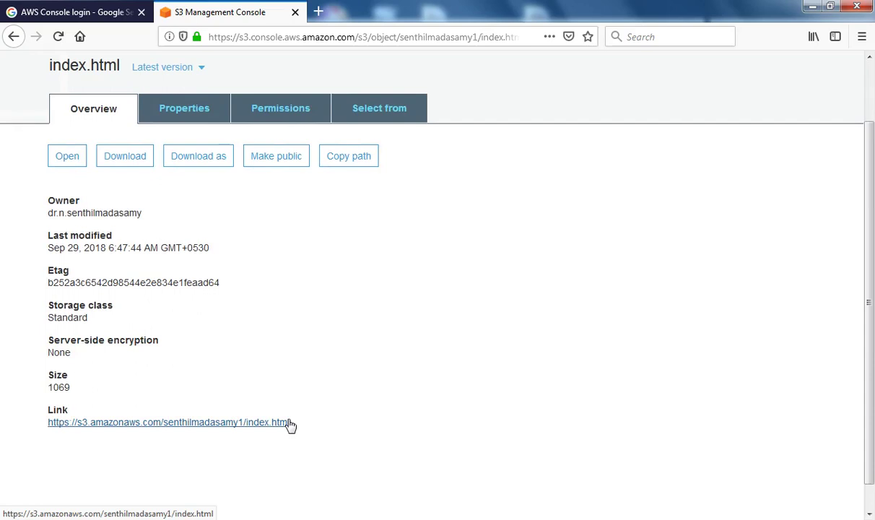
Step: Open index.html's public link and browse the hosted site's About me and Home pages
{"action": "left_click", "coordinate": [140, 425]}
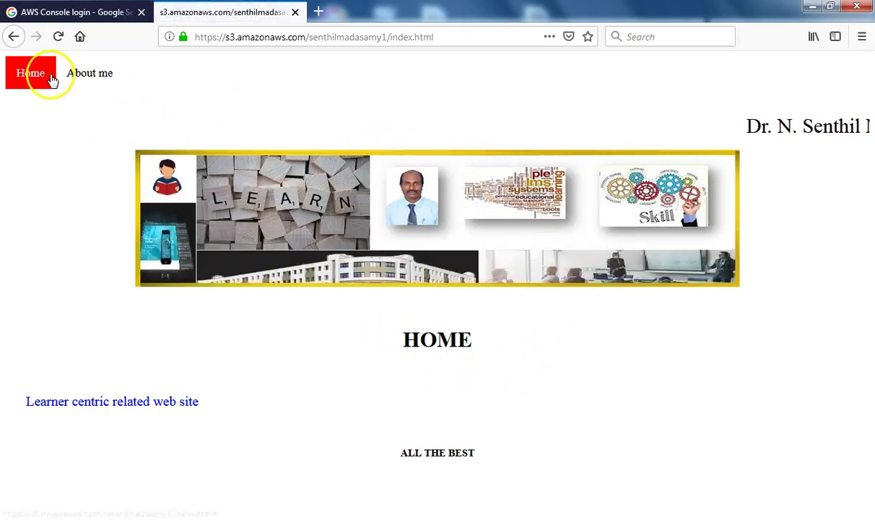
{"action": "left_click", "coordinate": [83, 79]}
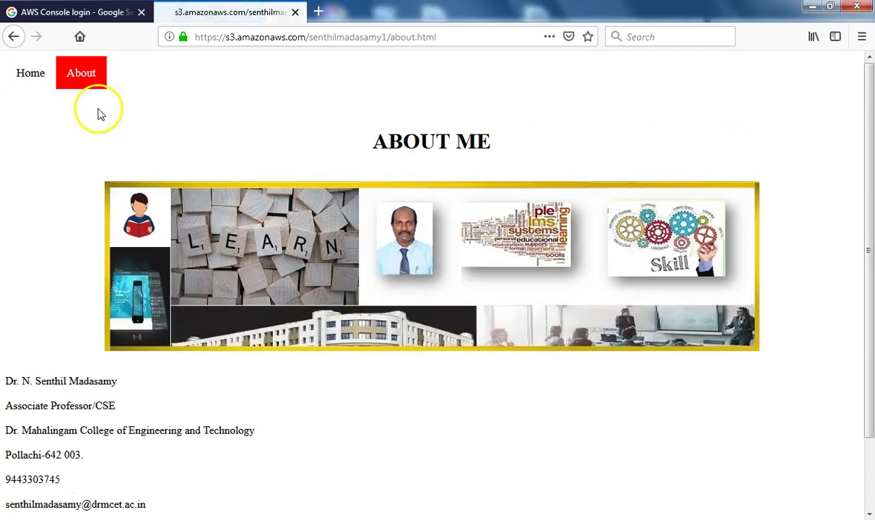
{"action": "scroll", "coordinate": [385, 401], "scroll_direction": "down", "scroll_amount": 2}
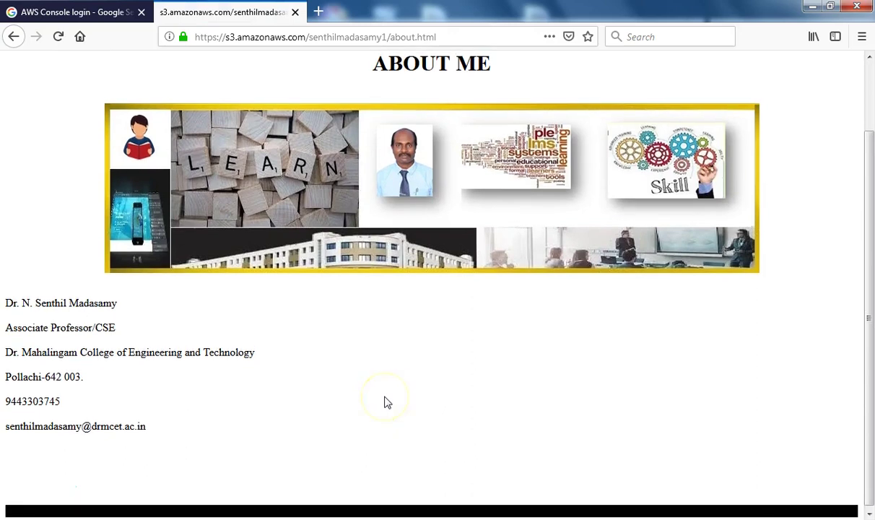
{"action": "scroll", "coordinate": [385, 402], "scroll_direction": "up", "scroll_amount": 2}
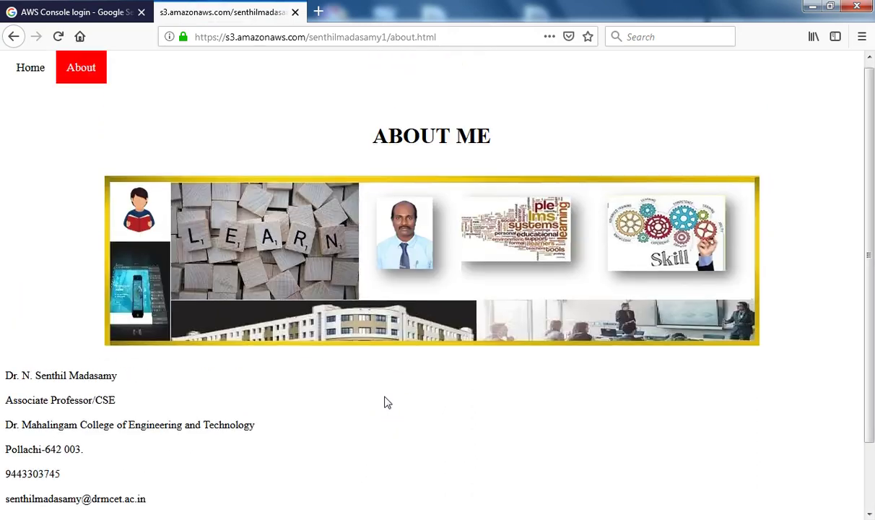
{"action": "left_click", "coordinate": [27, 79]}
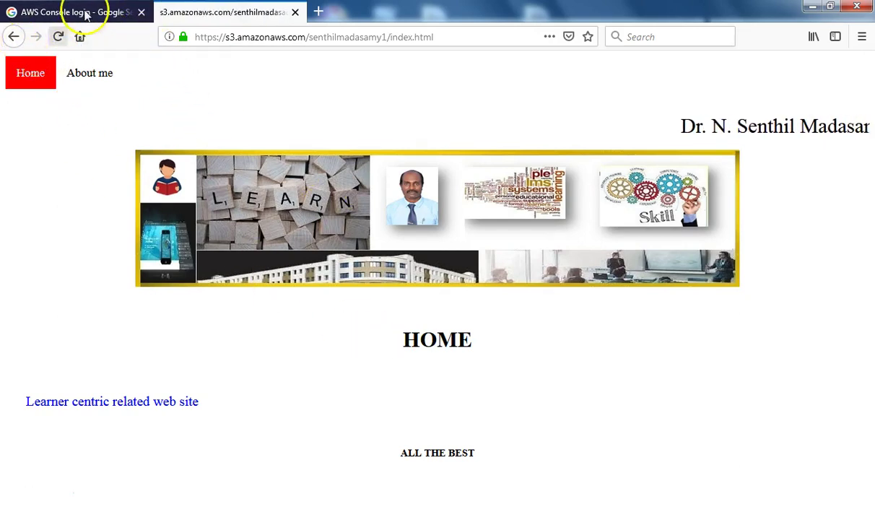
Step: Step back through the About and Home pages to the S3 index.html object details
{"action": "left_click", "coordinate": [12, 37]}
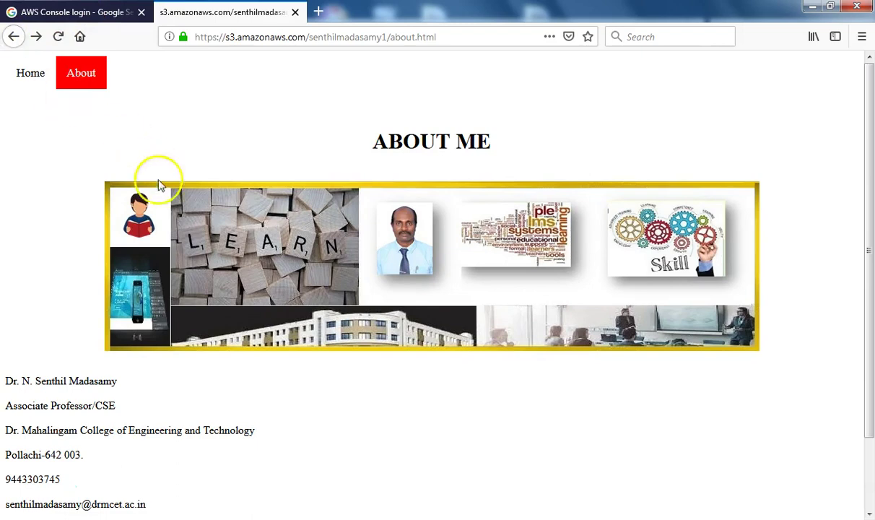
{"action": "left_click", "coordinate": [13, 36]}
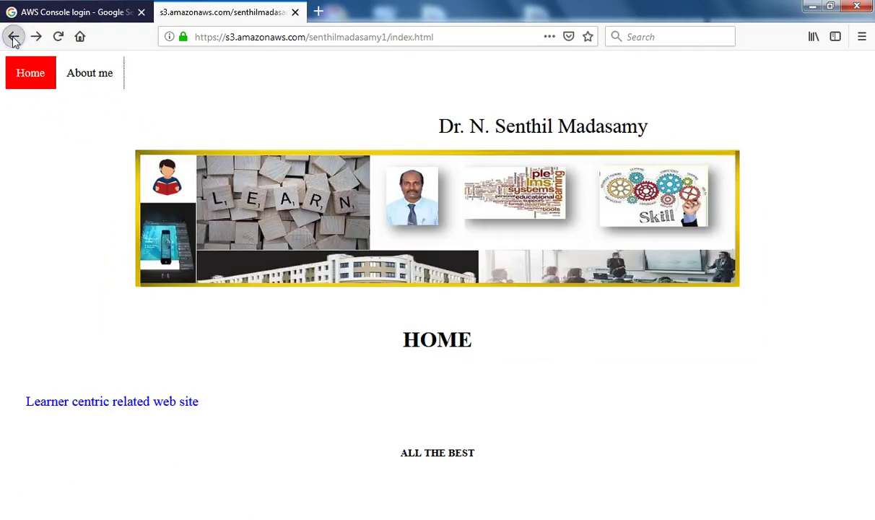
{"action": "left_click", "coordinate": [13, 37]}
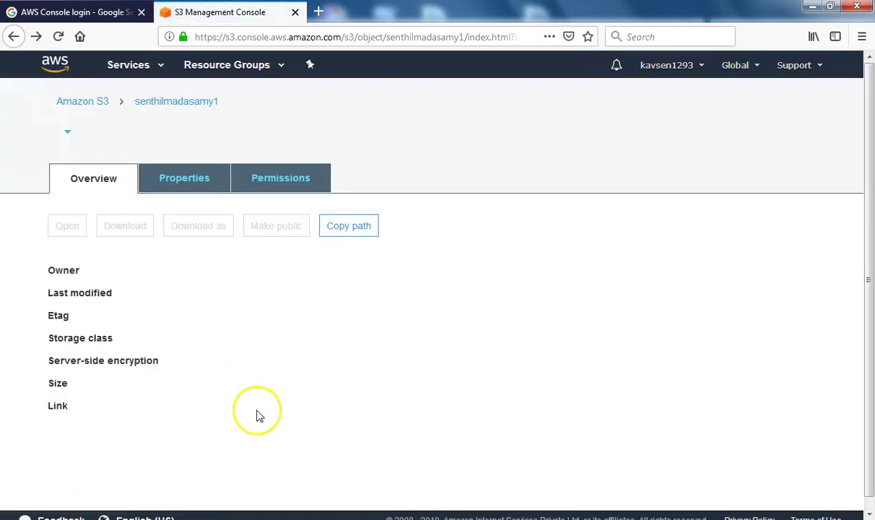
Step: Open index.html's public object link in a new tab to view the hosted Home page
{"action": "scroll", "coordinate": [259, 416], "scroll_direction": "down", "scroll_amount": 3}
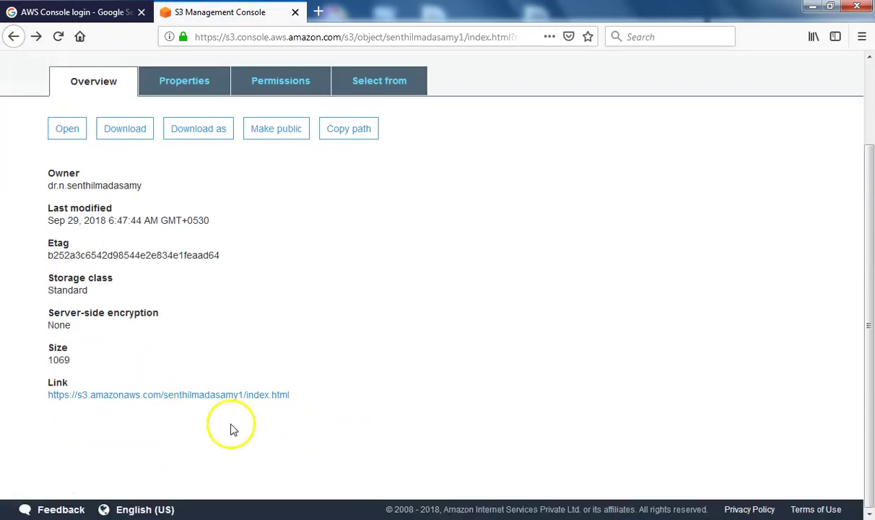
{"action": "left_click_drag", "start_coordinate": [36, 400], "coordinate": [318, 400]}
{"action": "left_click", "coordinate": [277, 430]}
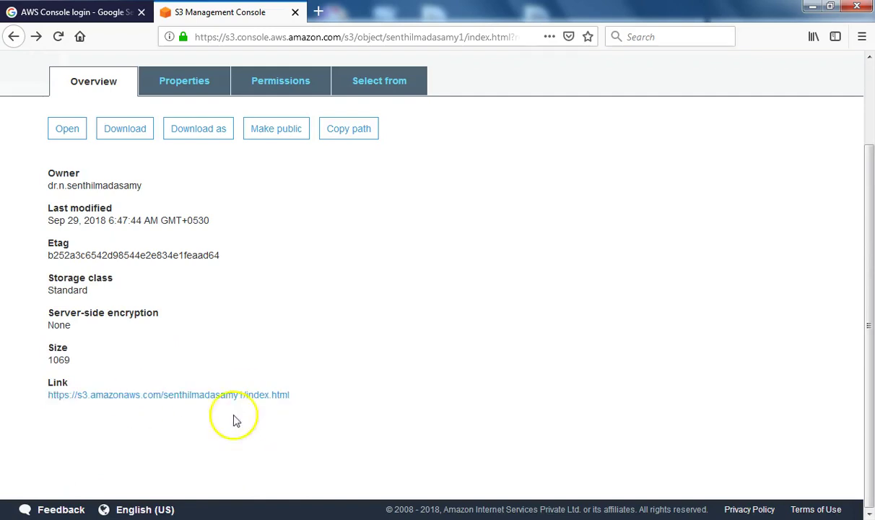
{"action": "right_click", "coordinate": [213, 400]}
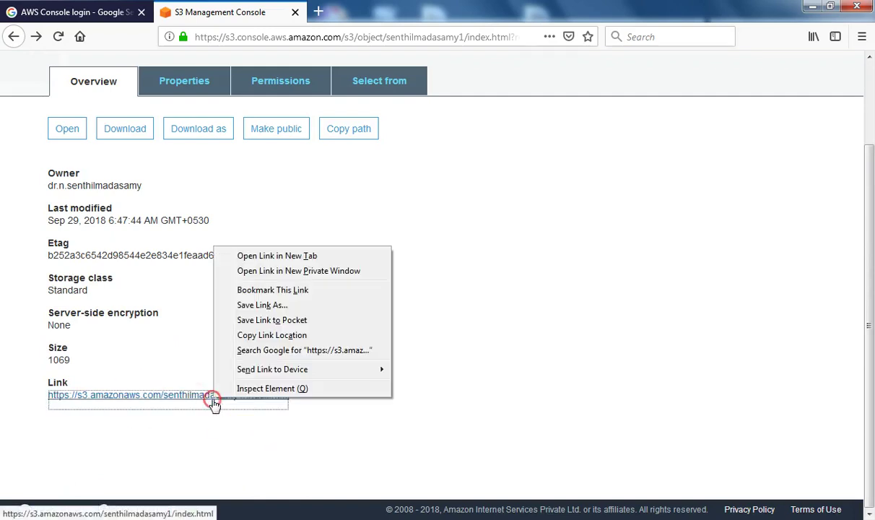
{"action": "left_click", "coordinate": [255, 256]}
{"action": "left_click", "coordinate": [407, 11]}
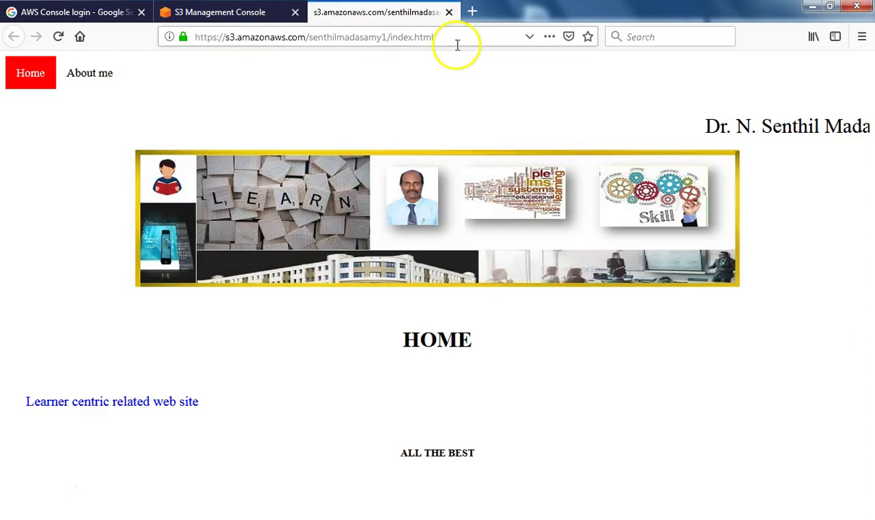
Step: Select the hosted page's address, then return to the bucket's 1.jpg, about.html and index.html listing
{"action": "left_click_drag", "start_coordinate": [455, 43], "coordinate": [133, 55]}
{"action": "key", "text": "ctrl+c"}
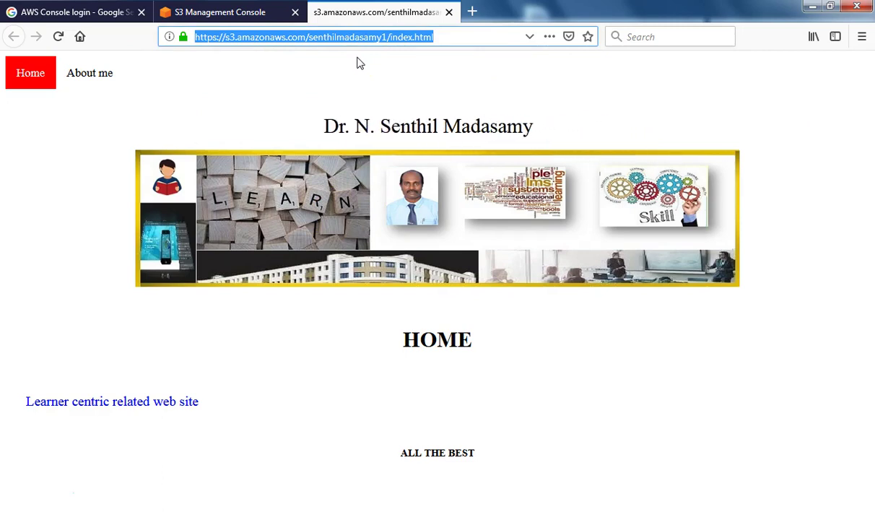
{"action": "left_click", "coordinate": [268, 14]}
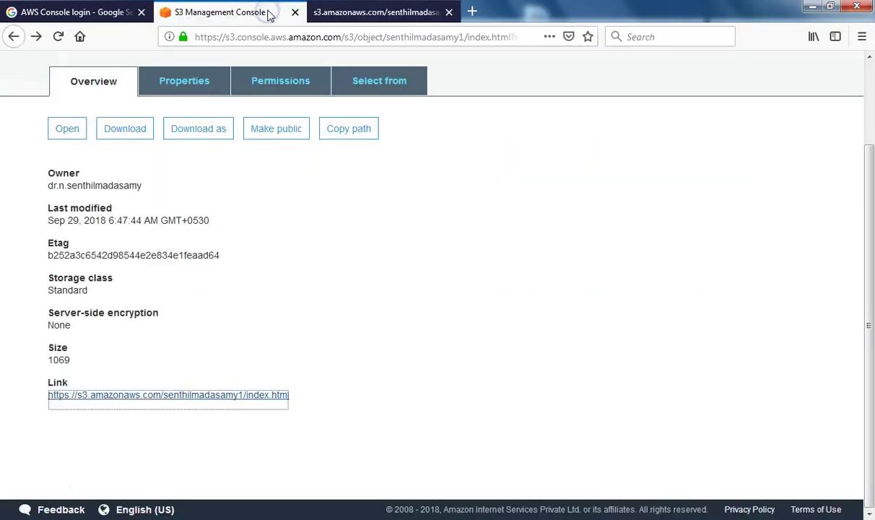
{"action": "left_click", "coordinate": [390, 16]}
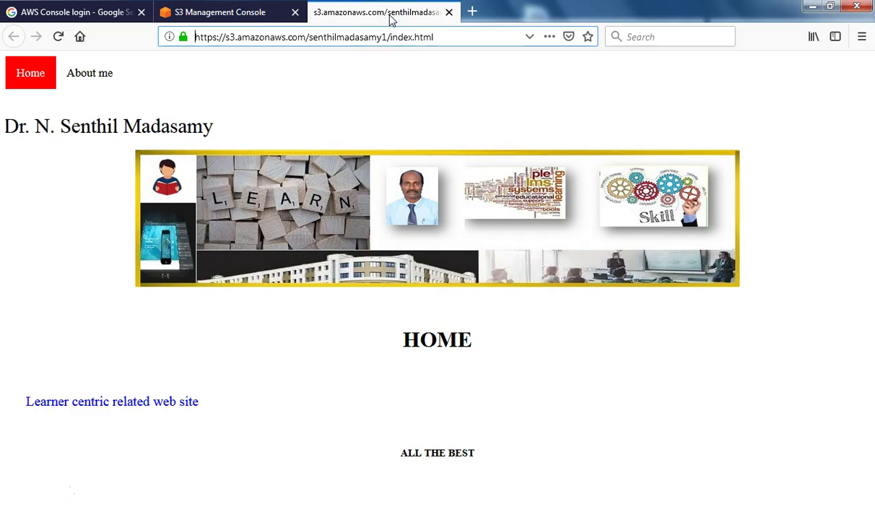
{"action": "left_click", "coordinate": [243, 14]}
{"action": "left_click", "coordinate": [385, 332]}
{"action": "scroll", "coordinate": [385, 335], "scroll_direction": "up", "scroll_amount": 3}
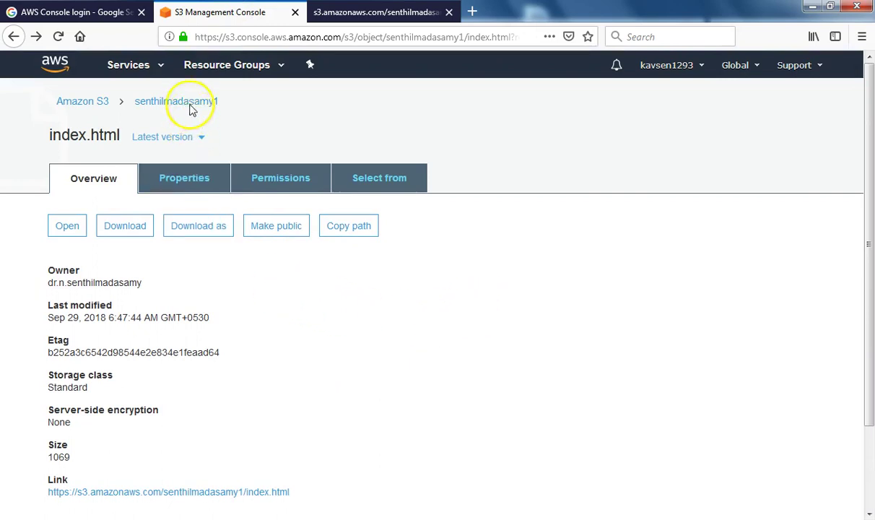
{"action": "left_click", "coordinate": [147, 102]}
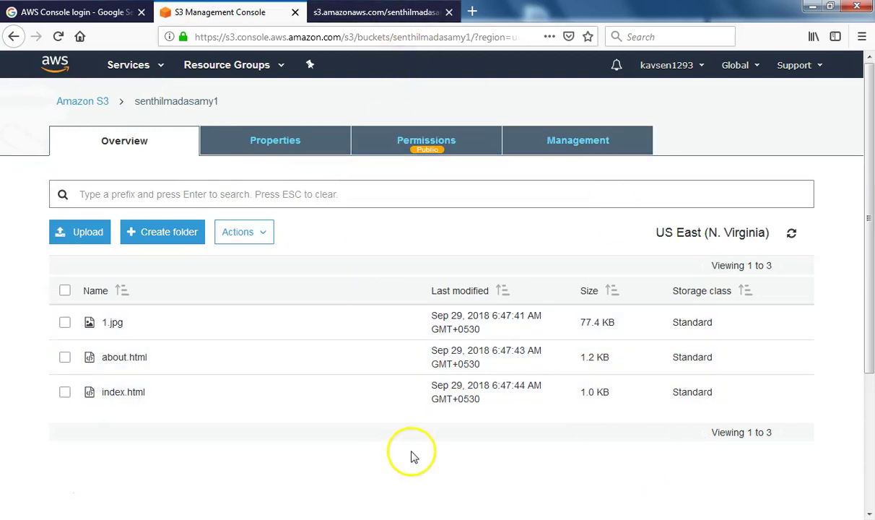
{"action": "key", "text": "alt+Tab"}
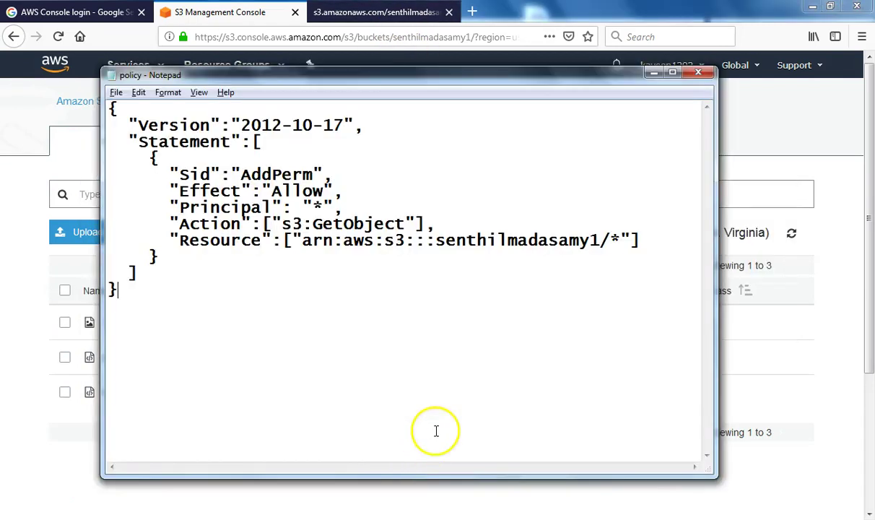
Step: In the intro note, type 'We hosted' followed by the pasted hosted page address
{"action": "left_click", "coordinate": [652, 73]}
{"action": "mouse_move", "coordinate": [314, 518]}
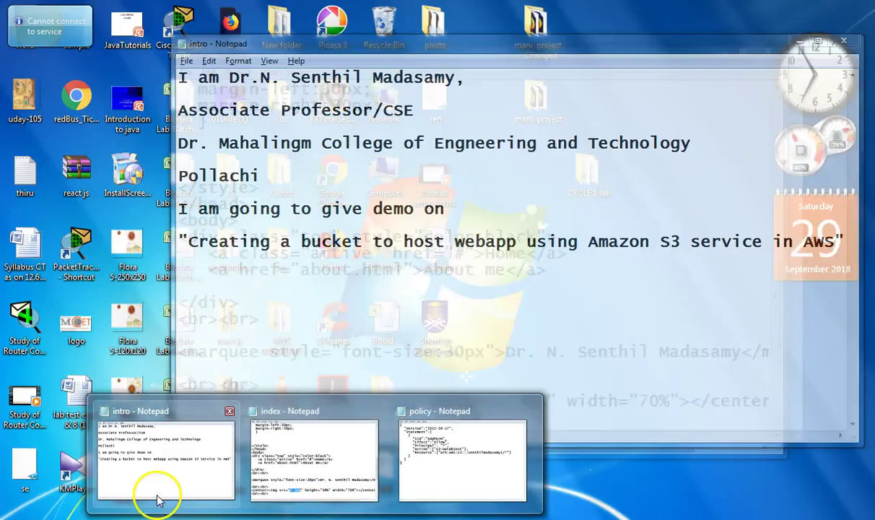
{"action": "left_click", "coordinate": [156, 496]}
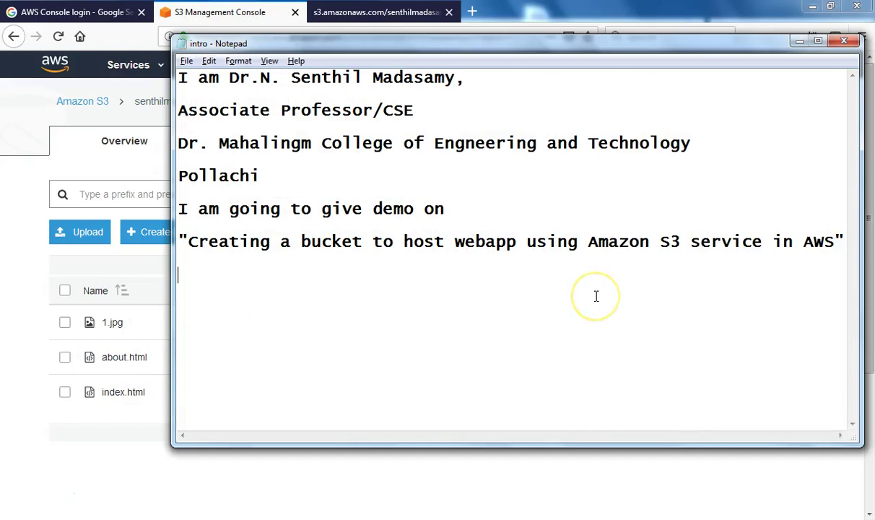
{"action": "type", "text": "We"}
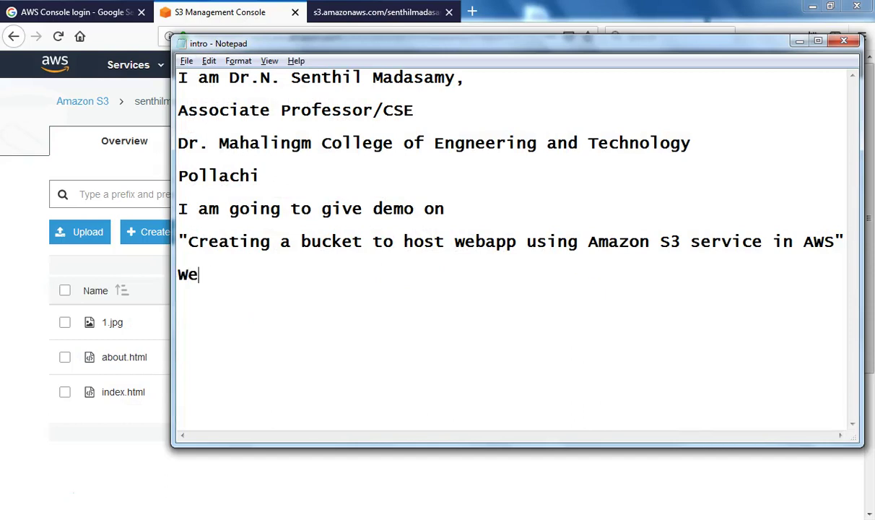
{"action": "type", "text": " hosted"}
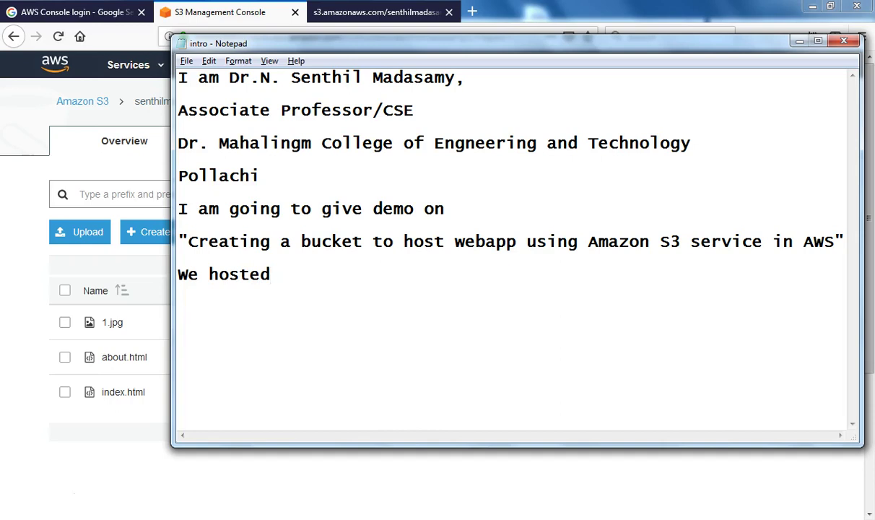
{"action": "key", "text": "ctrl+v"}
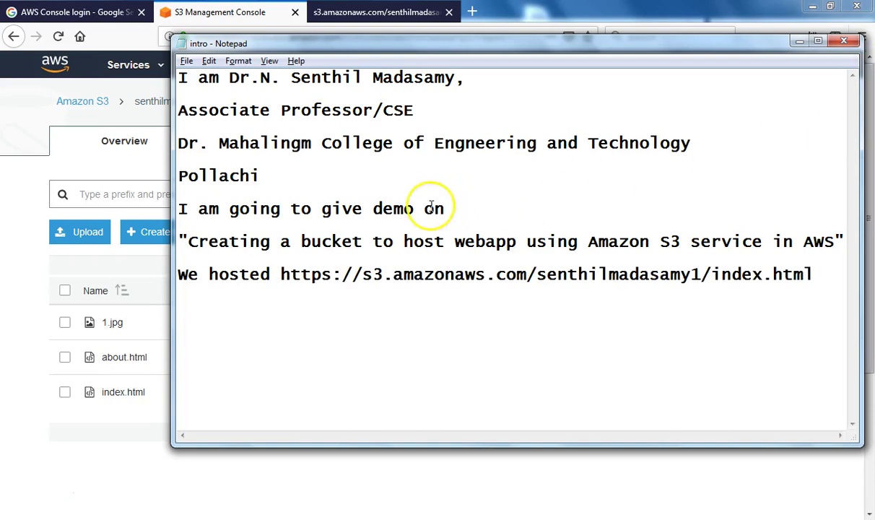
Step: Wrap the bucket address in quotes, delete /index.html, and add 'Thanks for watching my demo'
{"action": "left_click", "coordinate": [281, 275]}
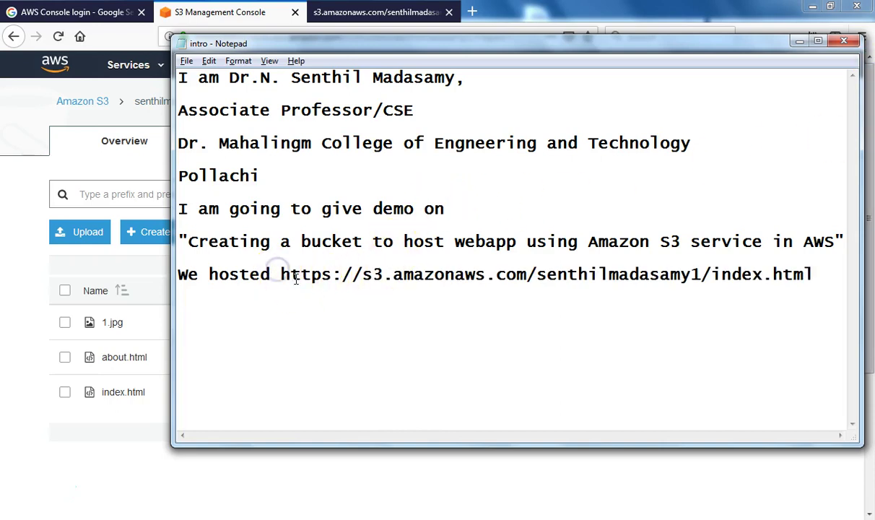
{"action": "type", "text": "\""}
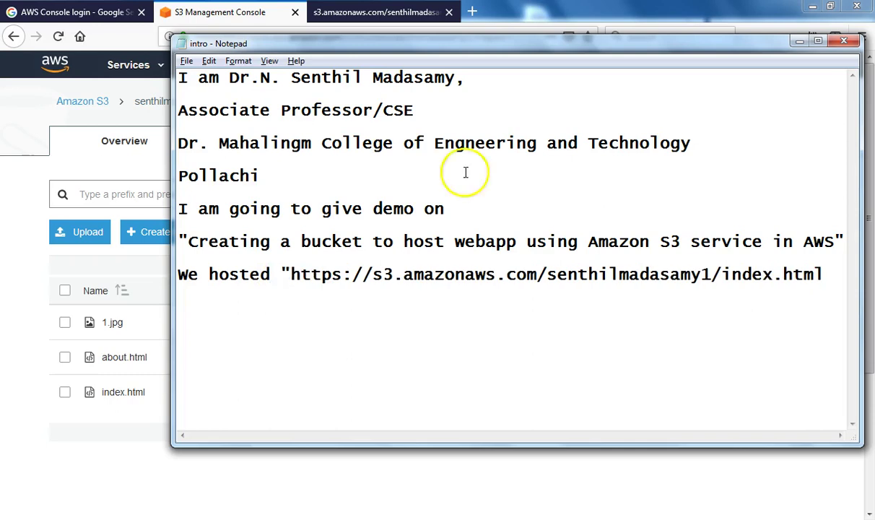
{"action": "left_click", "coordinate": [704, 275]}
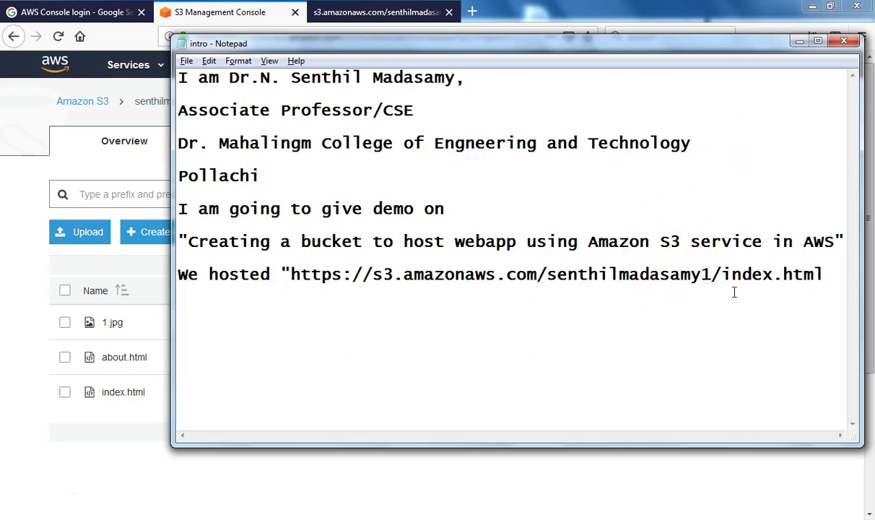
{"action": "type", "text": "\""}
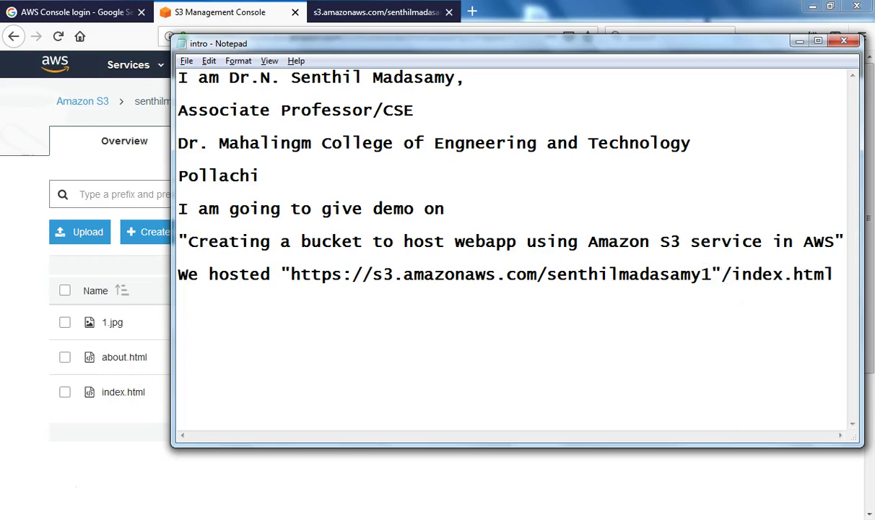
{"action": "key", "text": "Return"}
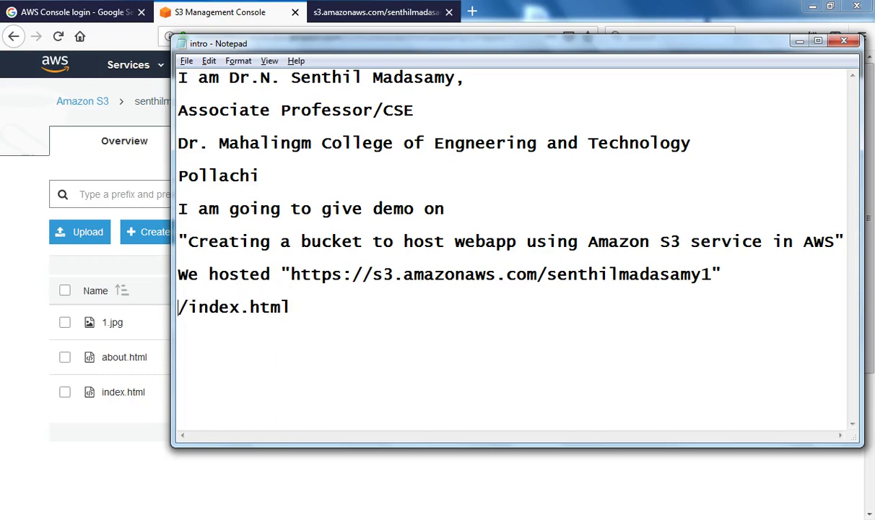
{"action": "left_click_drag", "start_coordinate": [307, 307], "coordinate": [137, 313]}
{"action": "key", "text": "BackSpace"}
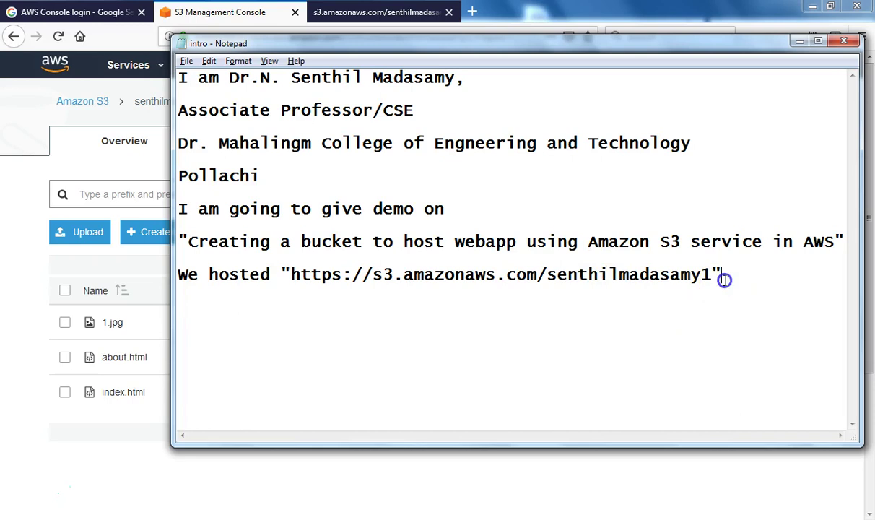
{"action": "key", "text": "Return"}
{"action": "key", "text": "Return"}
{"action": "key", "text": "Return"}
{"action": "type", "text": "Thanks for "}
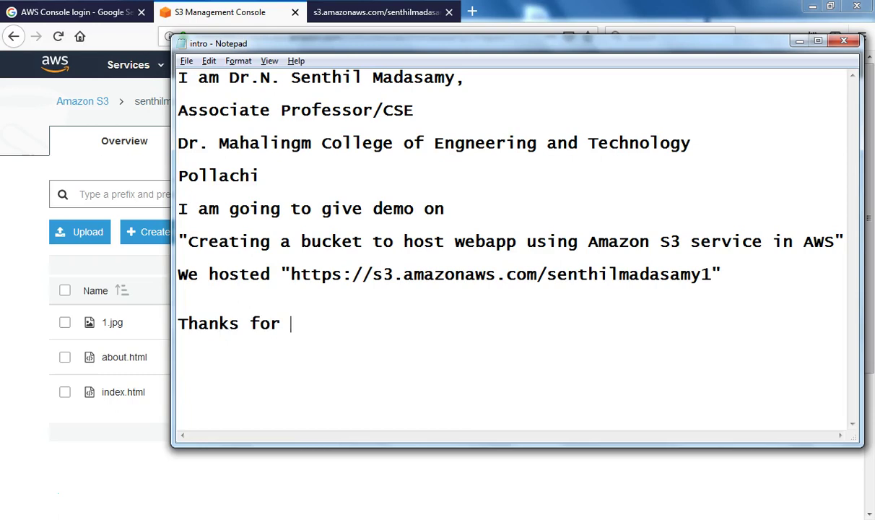
{"action": "type", "text": "watching "}
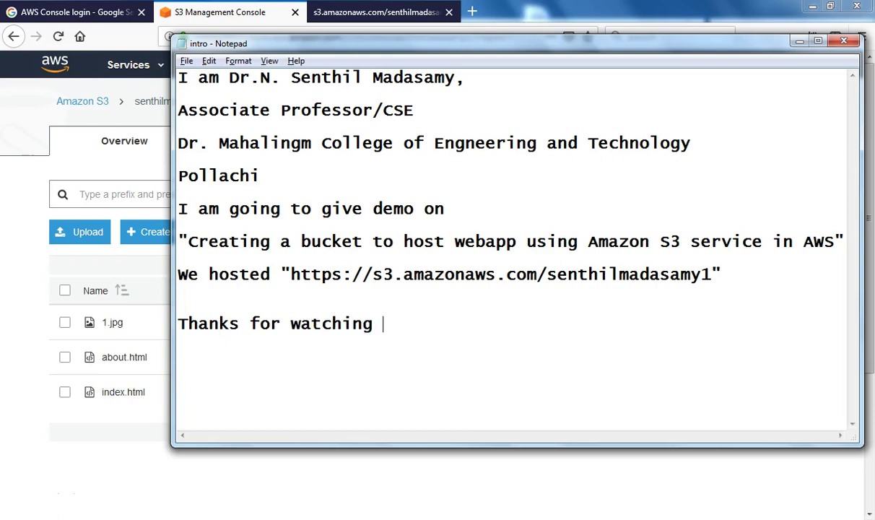
{"action": "type", "text": "my demo"}
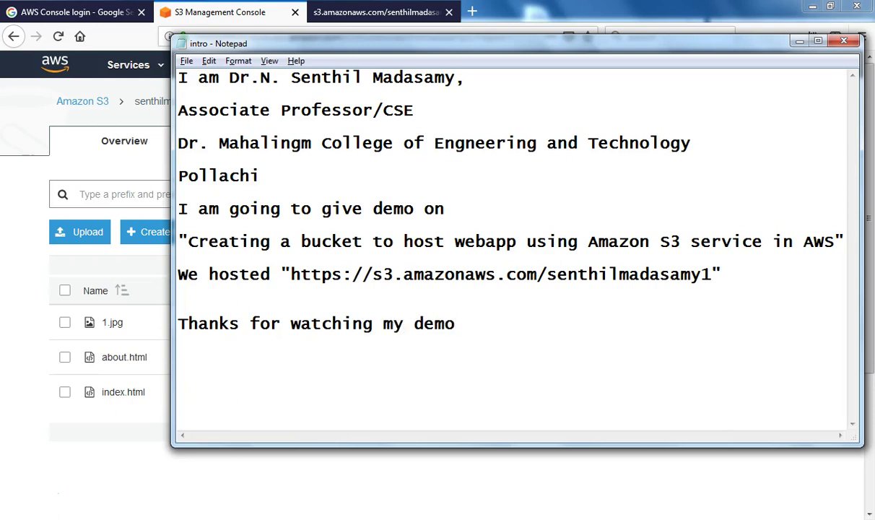